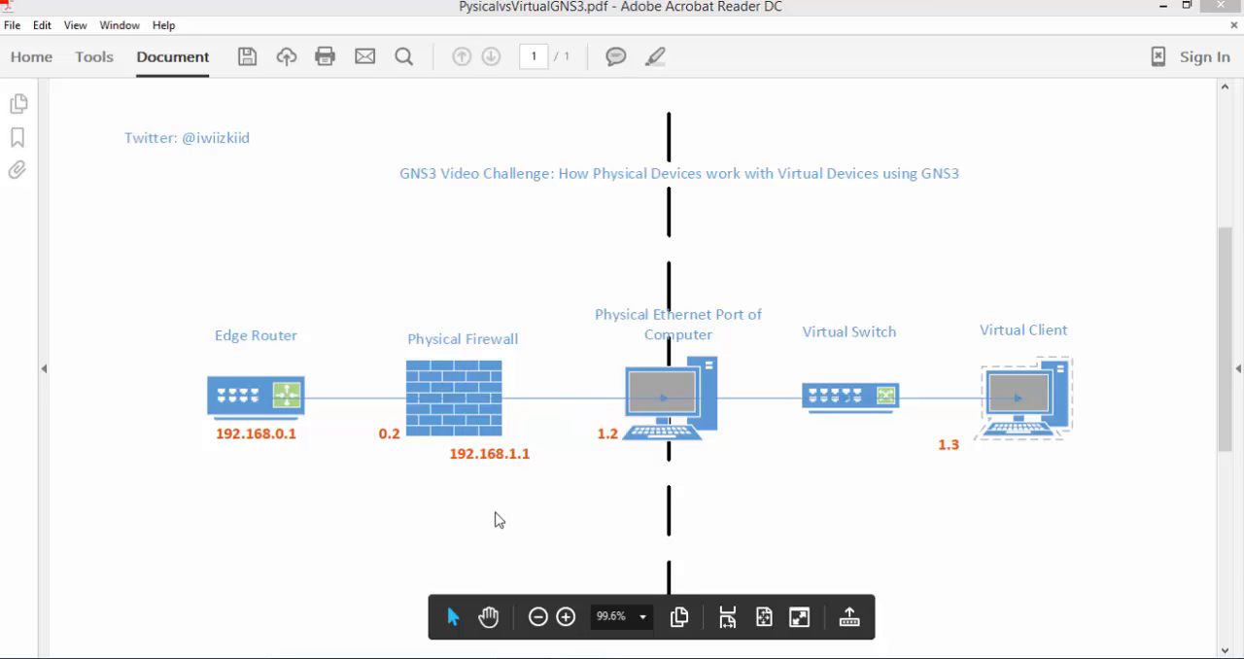
# - Switch to GNS3 and place a Cloud node above the 192.168.1.2 label, beside vSwitch
pyautogui.hotkey('alt', 'Tab')
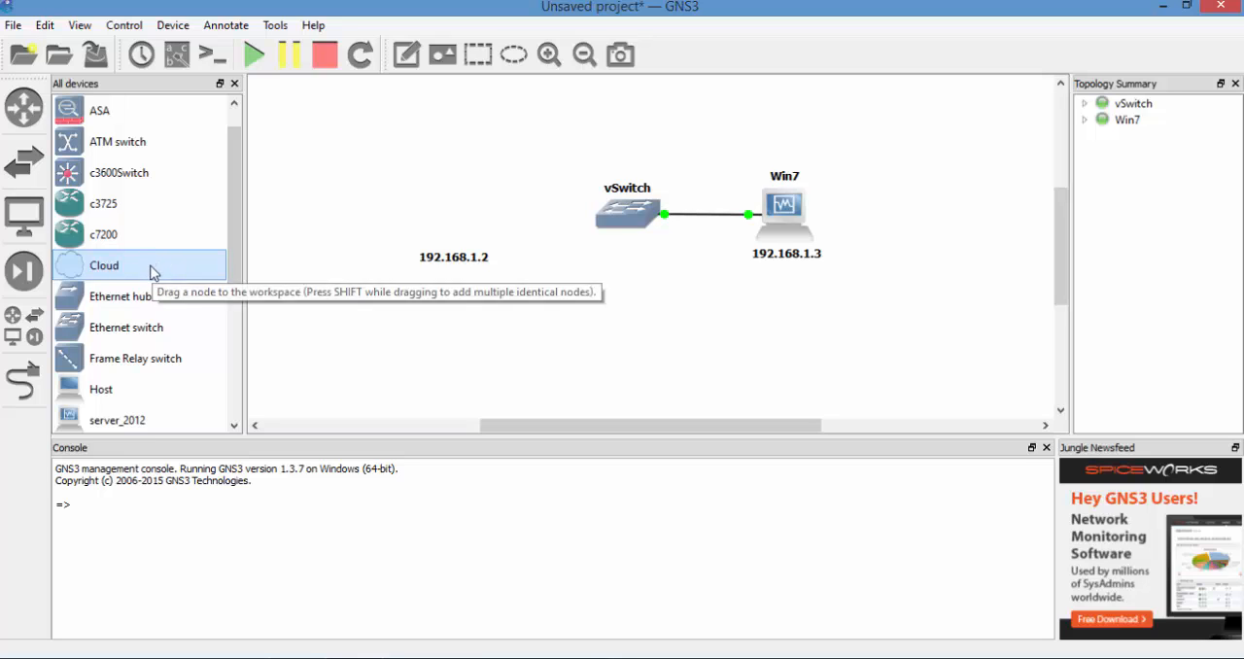
pyautogui.moveTo(153, 270); pyautogui.dragTo(465, 207)
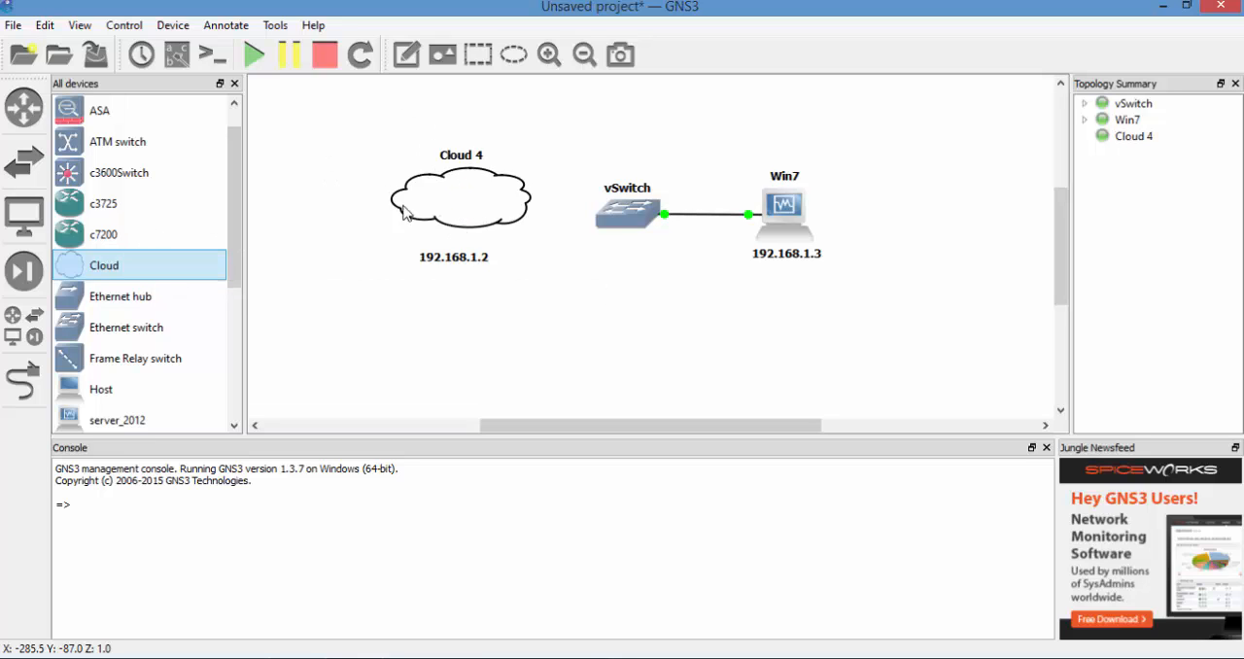
# - Configure the new cloud with a generic Ethernet NIO bound to the Ethernet adapter, and apply the settings
pyautogui.rightClick(464, 196)
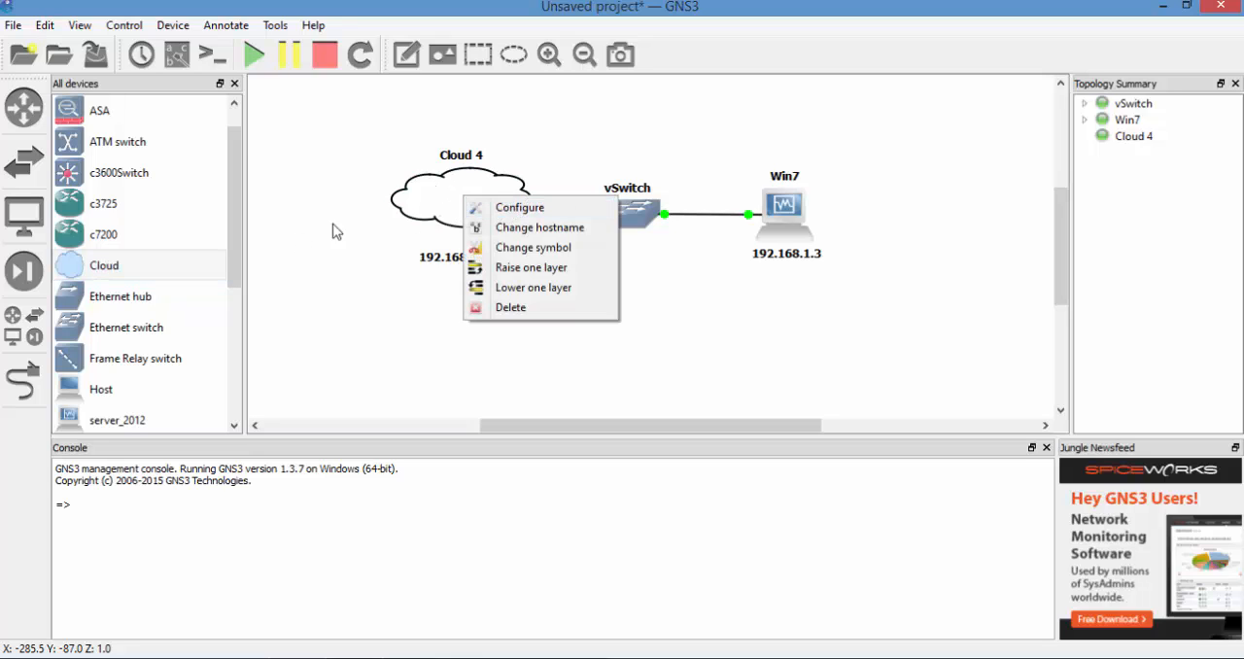
pyautogui.click(476, 208)
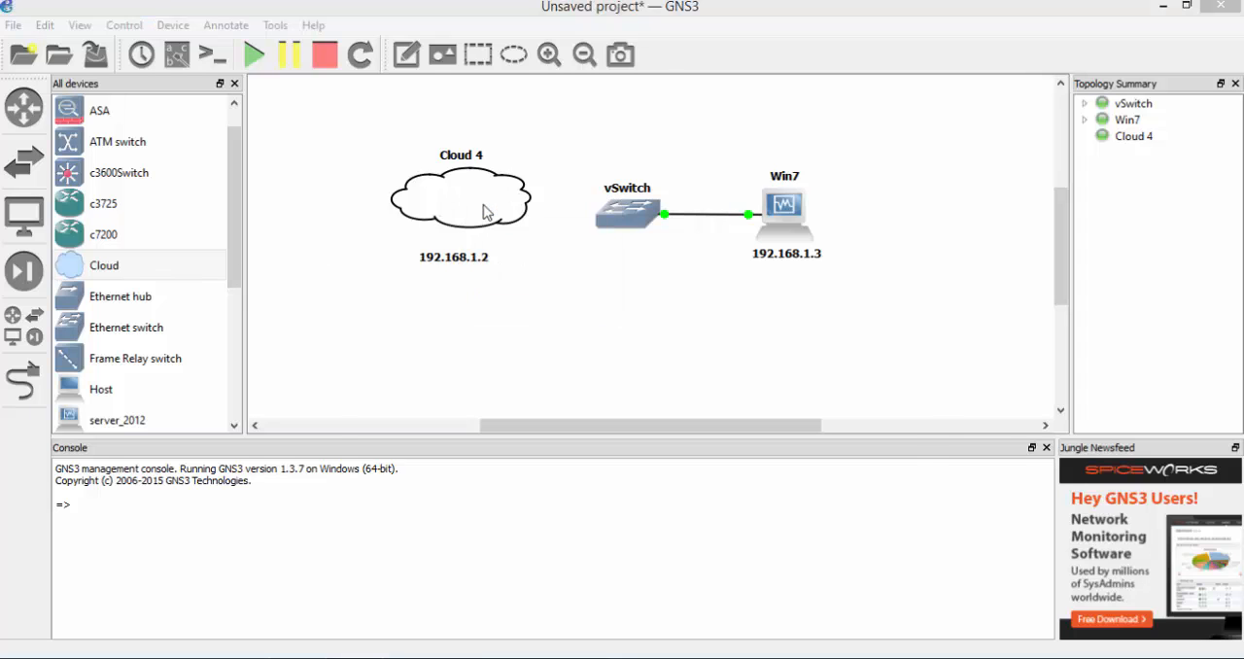
pyautogui.click(408, 171)
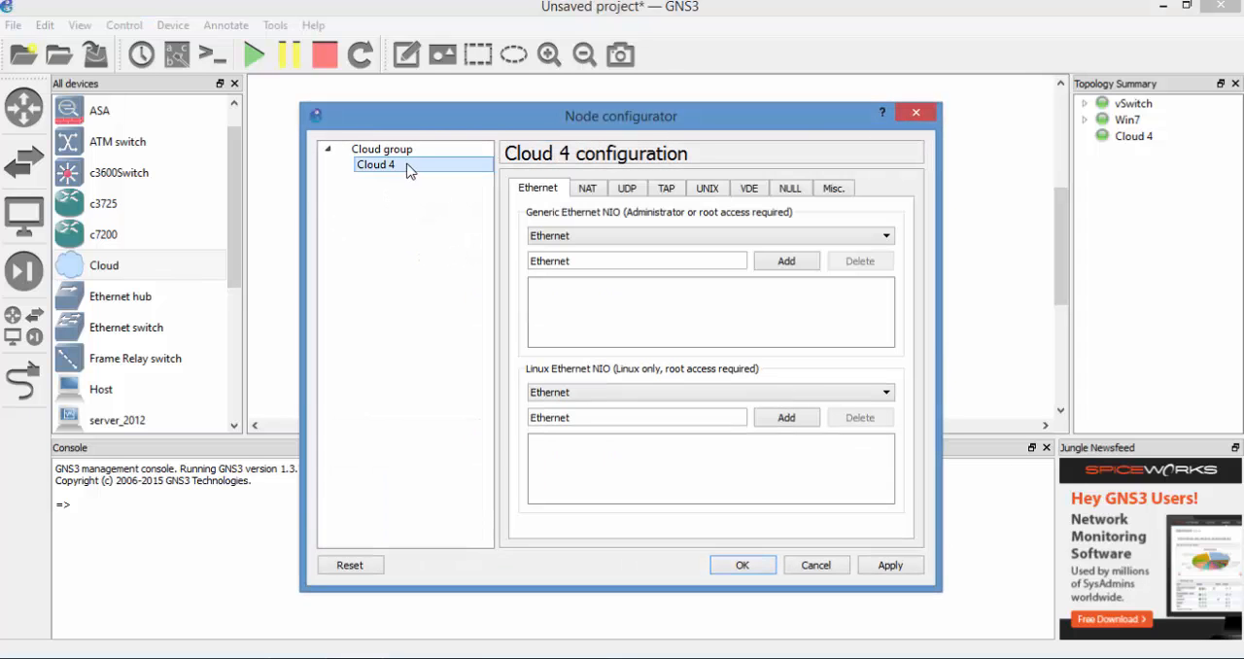
pyautogui.click(587, 239)
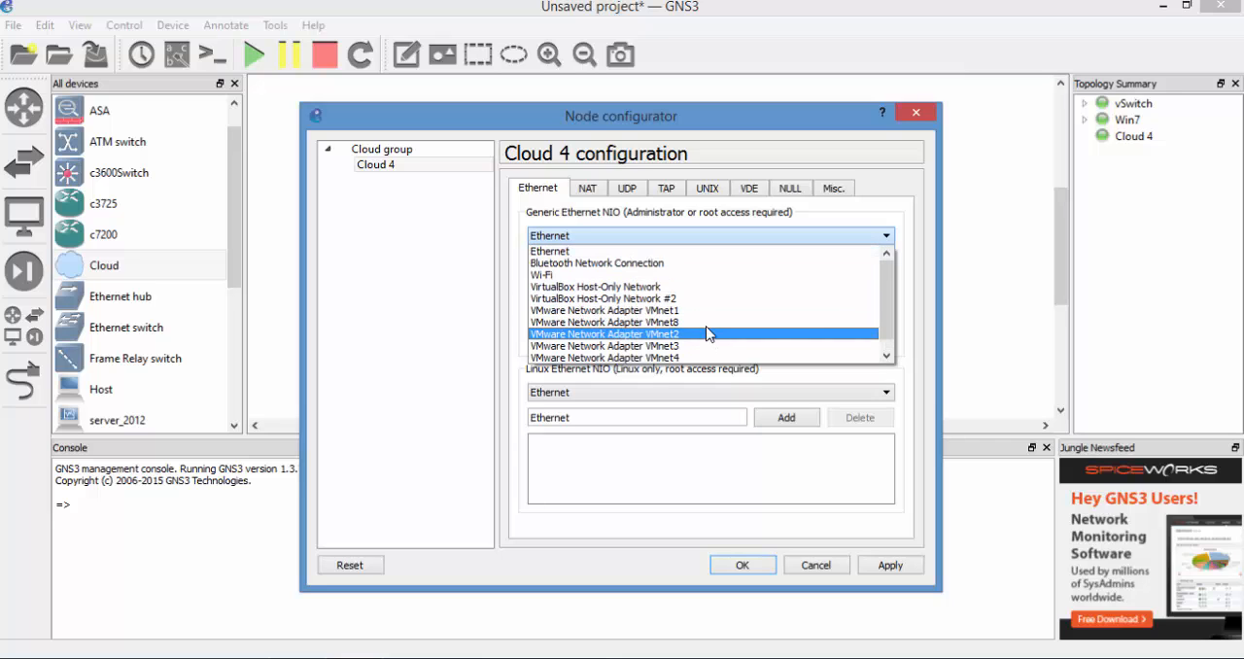
pyautogui.click(667, 251)
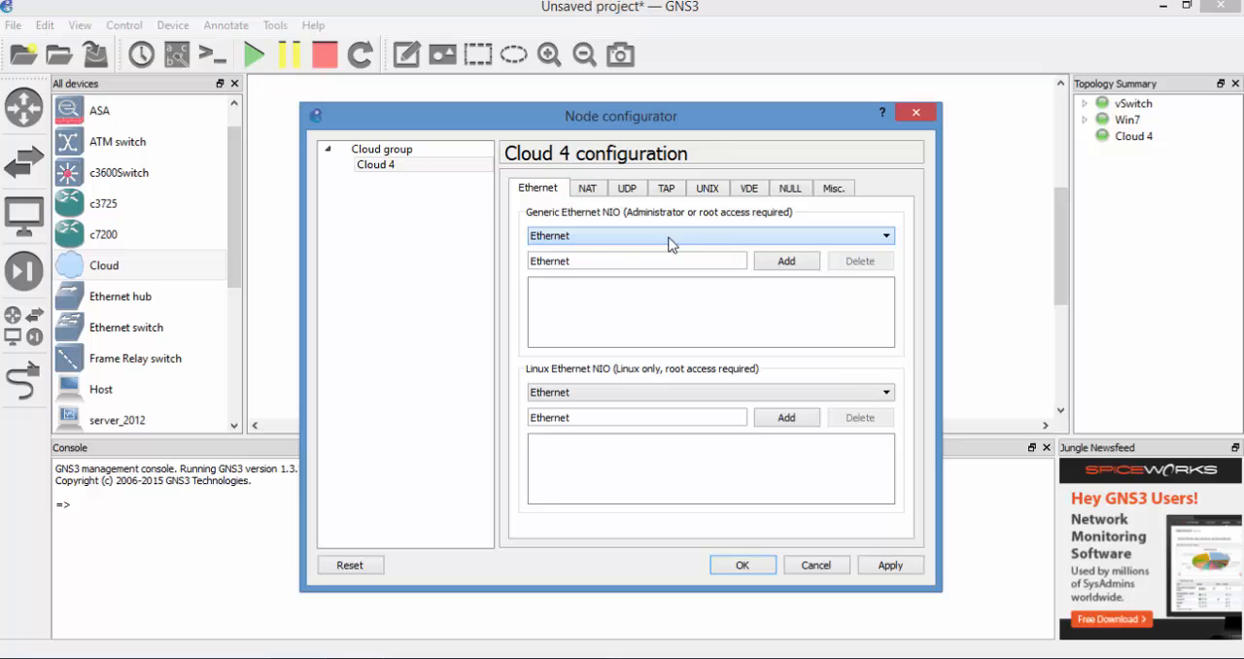
pyautogui.click(783, 265)
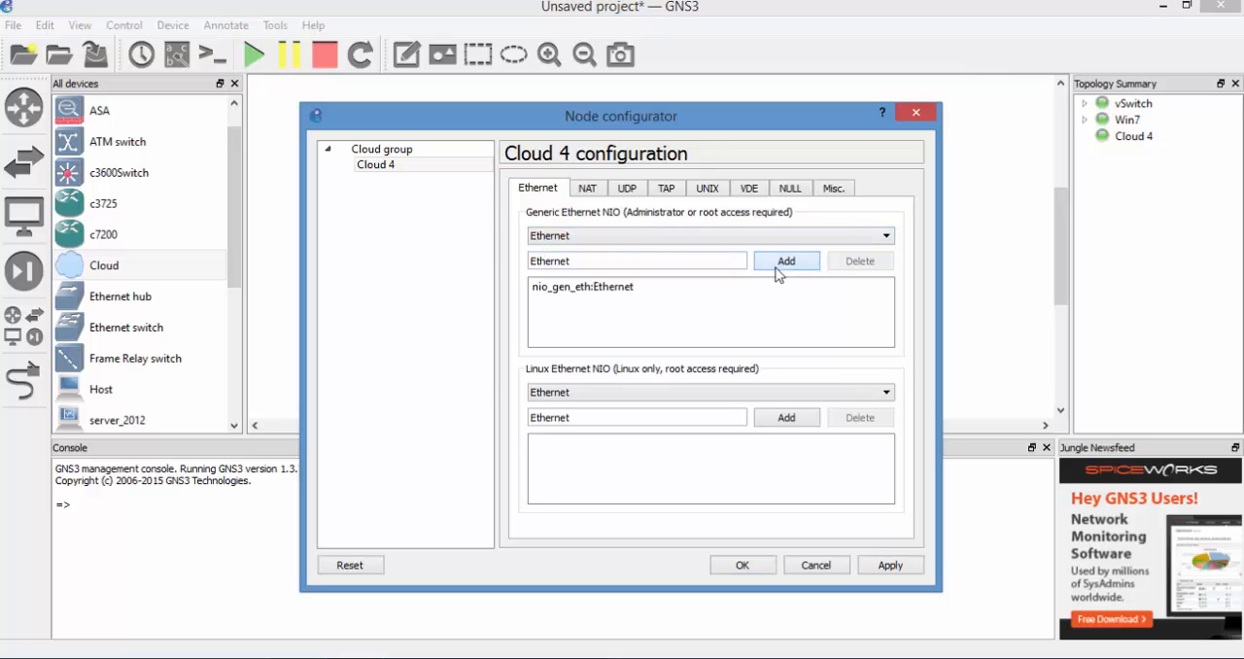
pyautogui.click(890, 566)
pyautogui.click(767, 572)
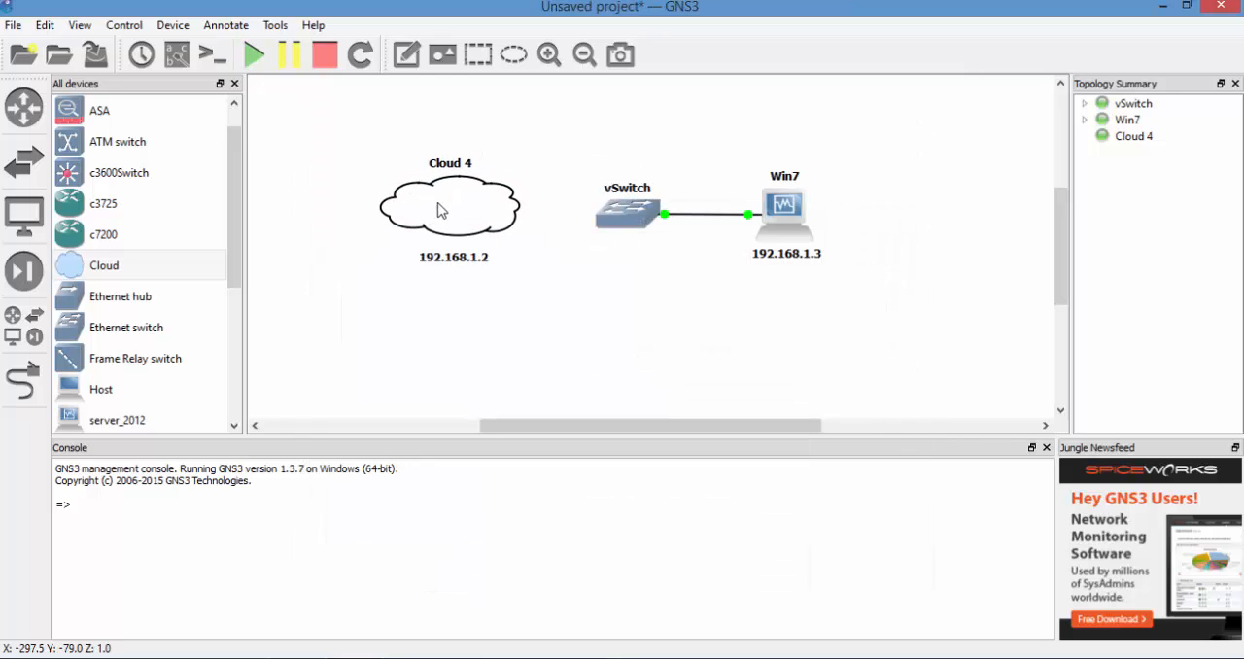
# - Link the cloud's nio_gen_eth:Ethernet port to vSwitch's FastEthernet0/3, and nudge the cloud level with the switch
pyautogui.click(420, 658)
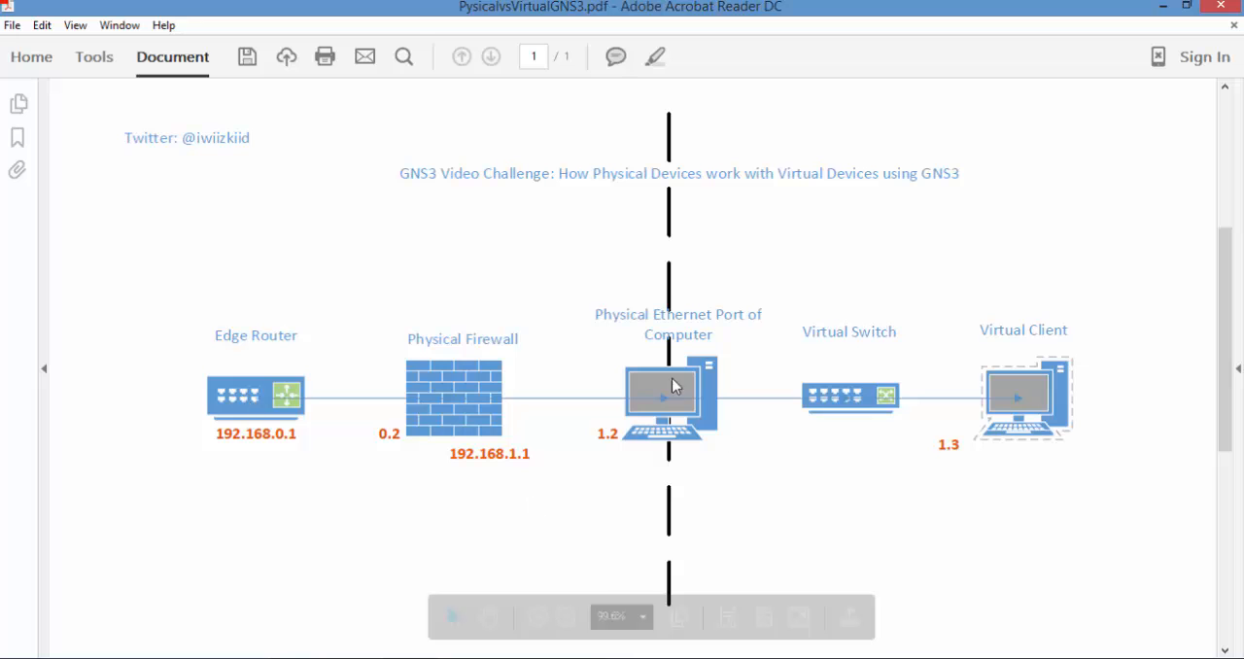
pyautogui.click(1161, 8)
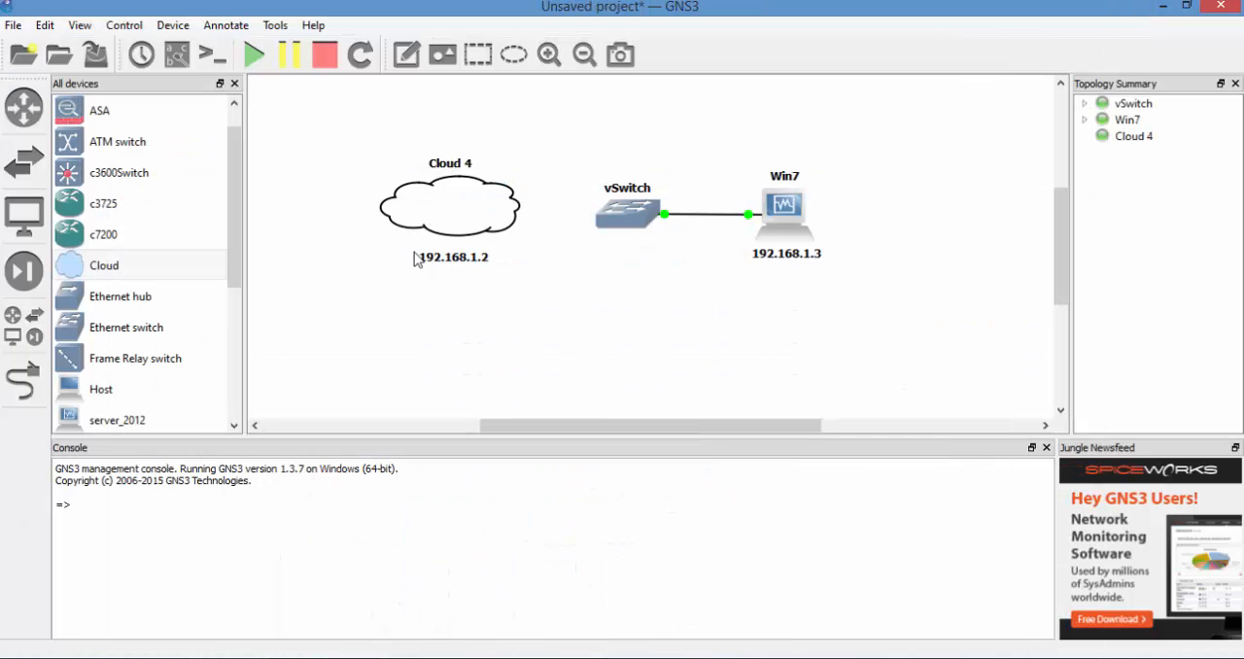
pyautogui.click(27, 382)
pyautogui.click(504, 209)
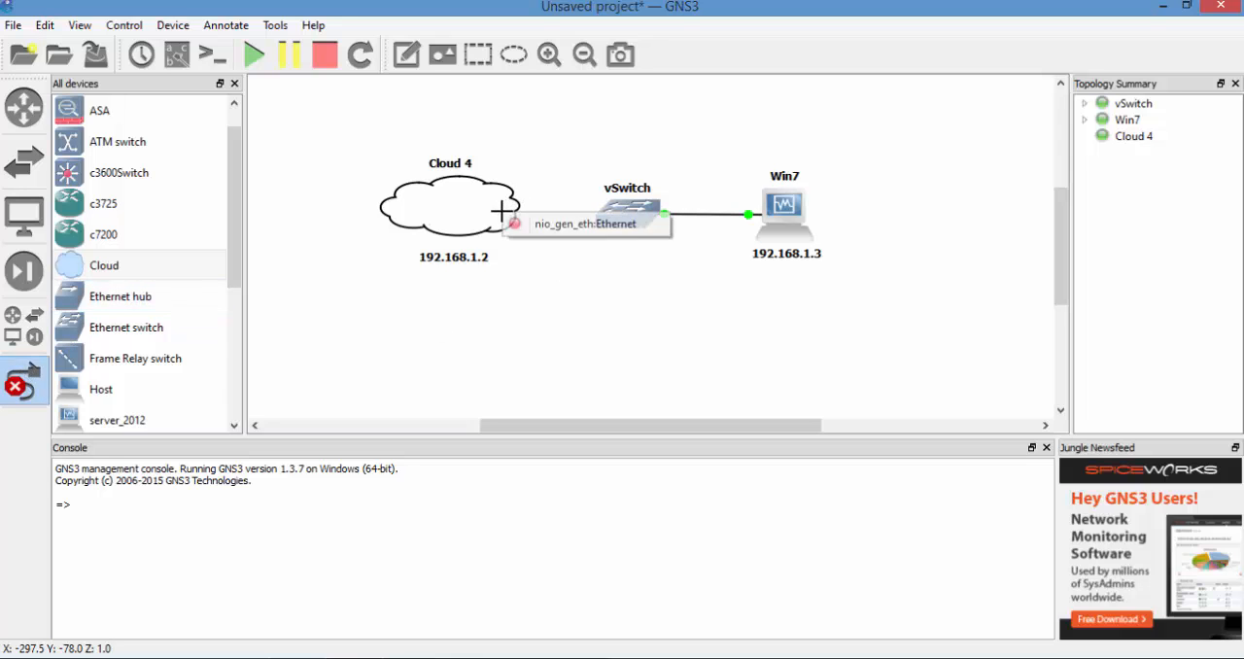
pyautogui.click(532, 222)
pyautogui.click(622, 214)
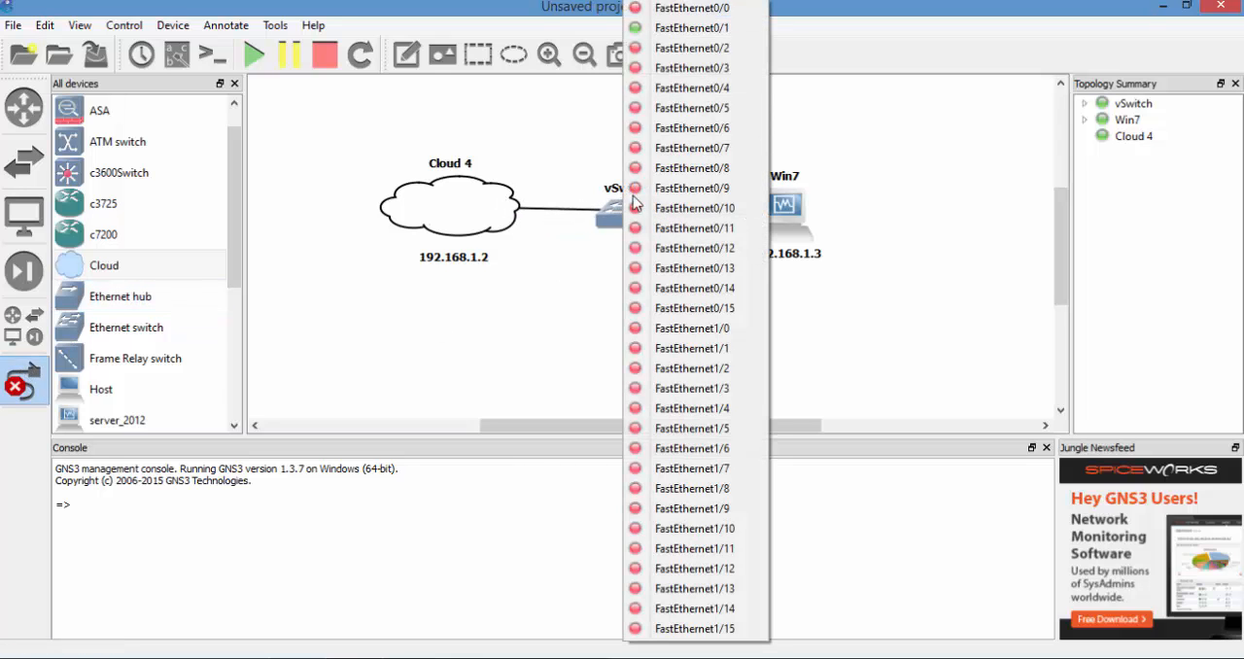
pyautogui.click(720, 75)
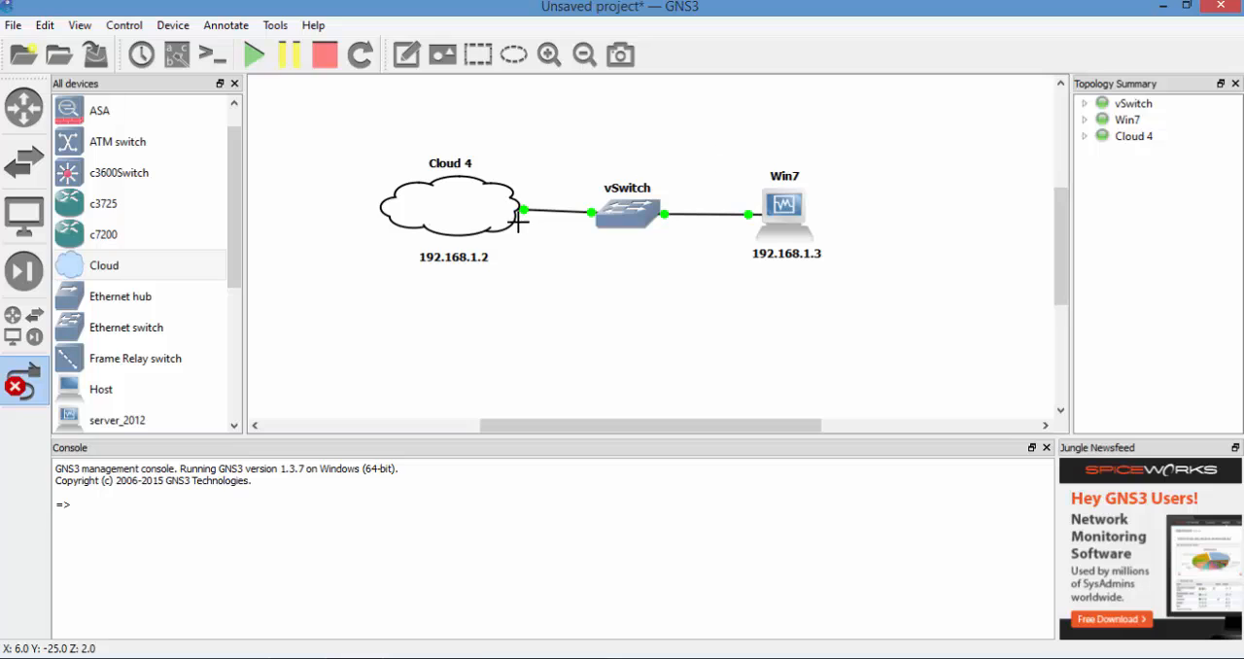
pyautogui.click(26, 382)
pyautogui.moveTo(424, 205); pyautogui.dragTo(422, 211)
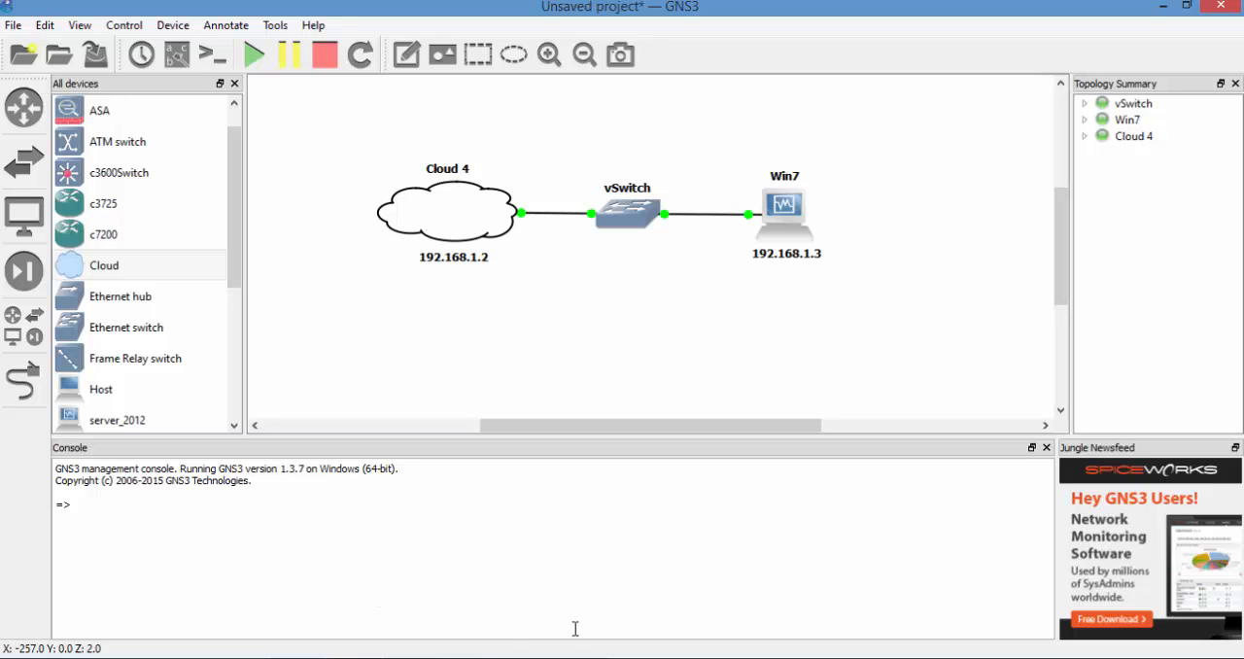
# - Switch to PuTTY and open a serial console session to the firewall on COM3 at speed 9600
pyautogui.hotkey('alt', 'Tab')
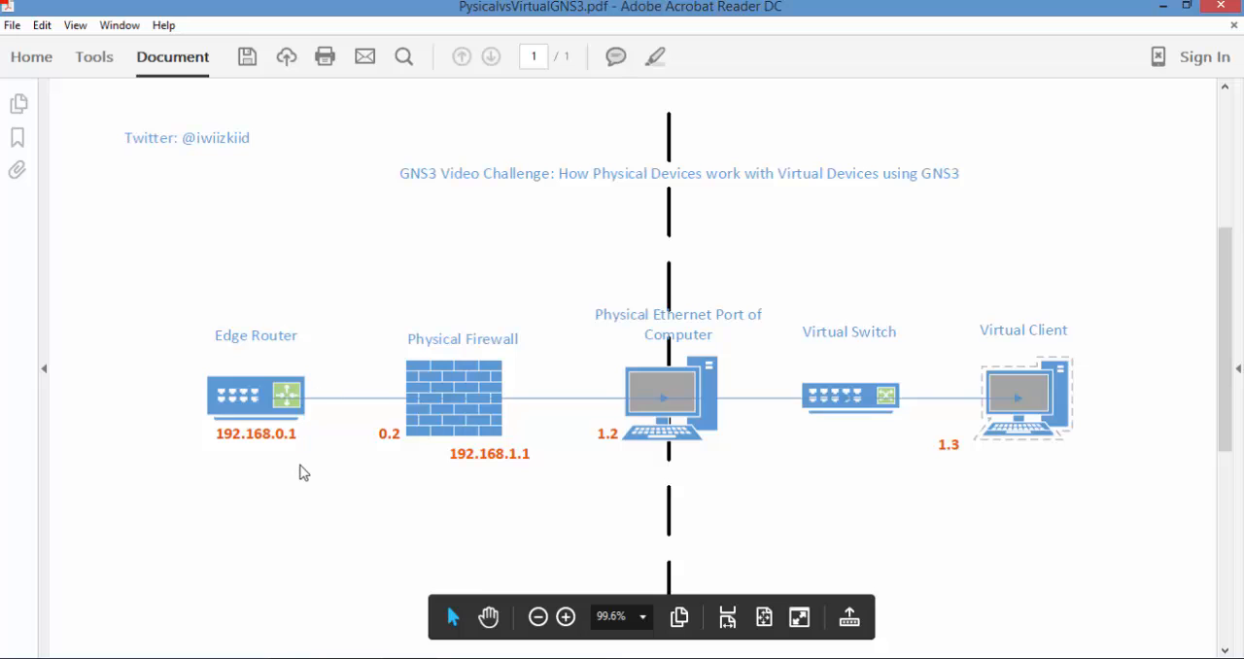
pyautogui.click(1156, 10)
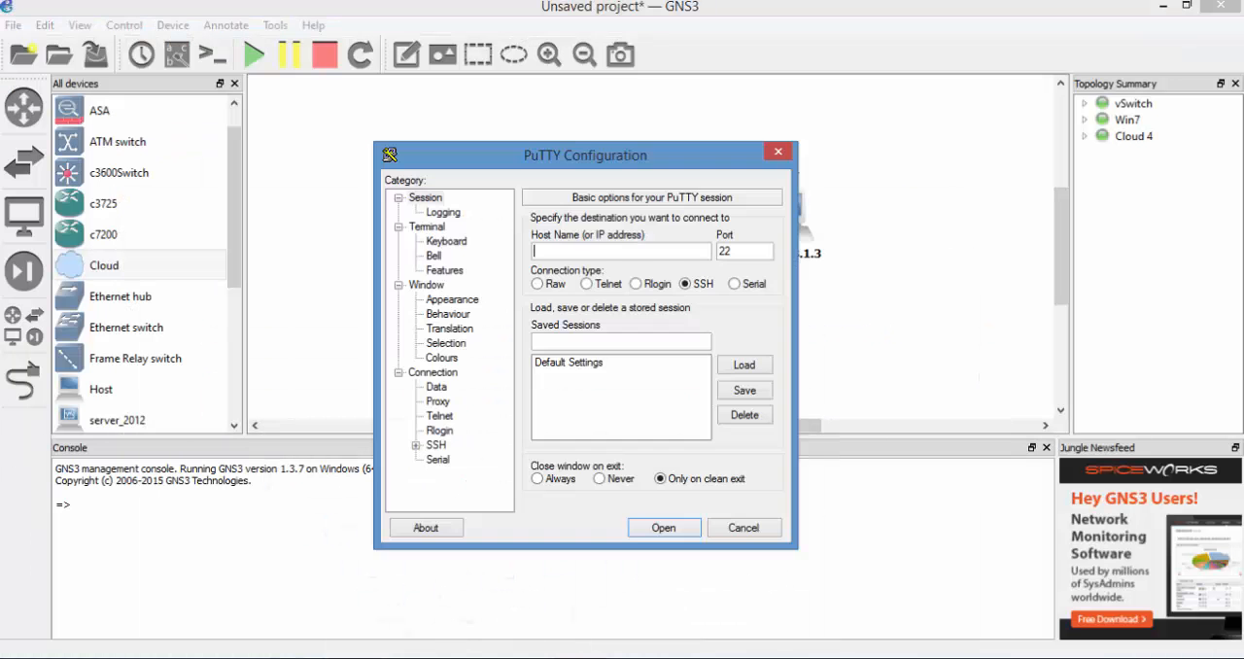
pyautogui.click(747, 288)
pyautogui.click(634, 251)
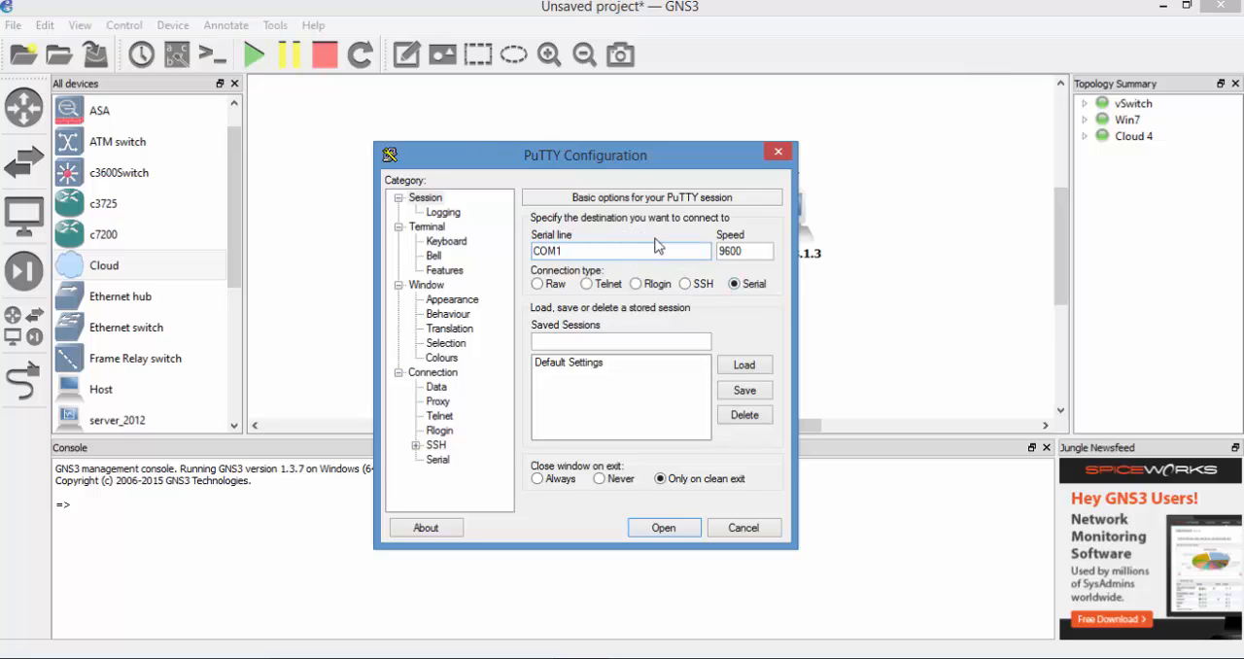
pyautogui.press('Return')
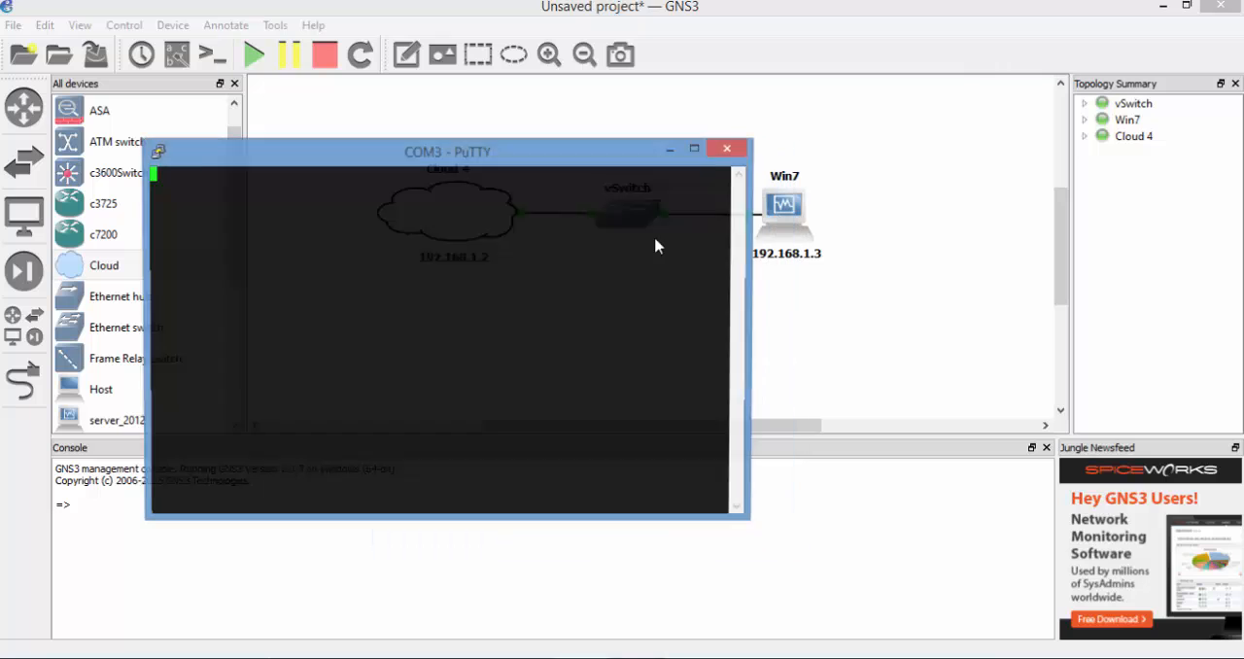
pyautogui.press('Return')
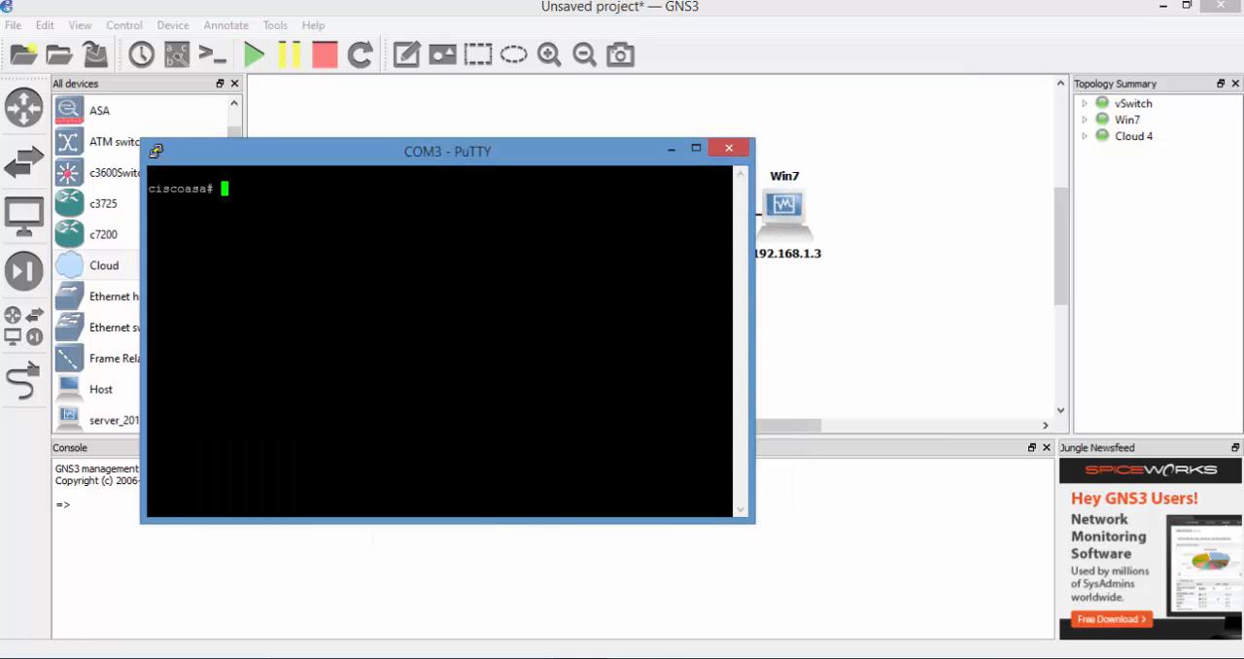
# - Enter global configuration mode on the ciscoasa firewall with conf t, and move the terminal window below the topology
pyautogui.moveTo(488, 163); pyautogui.dragTo(422, 163)
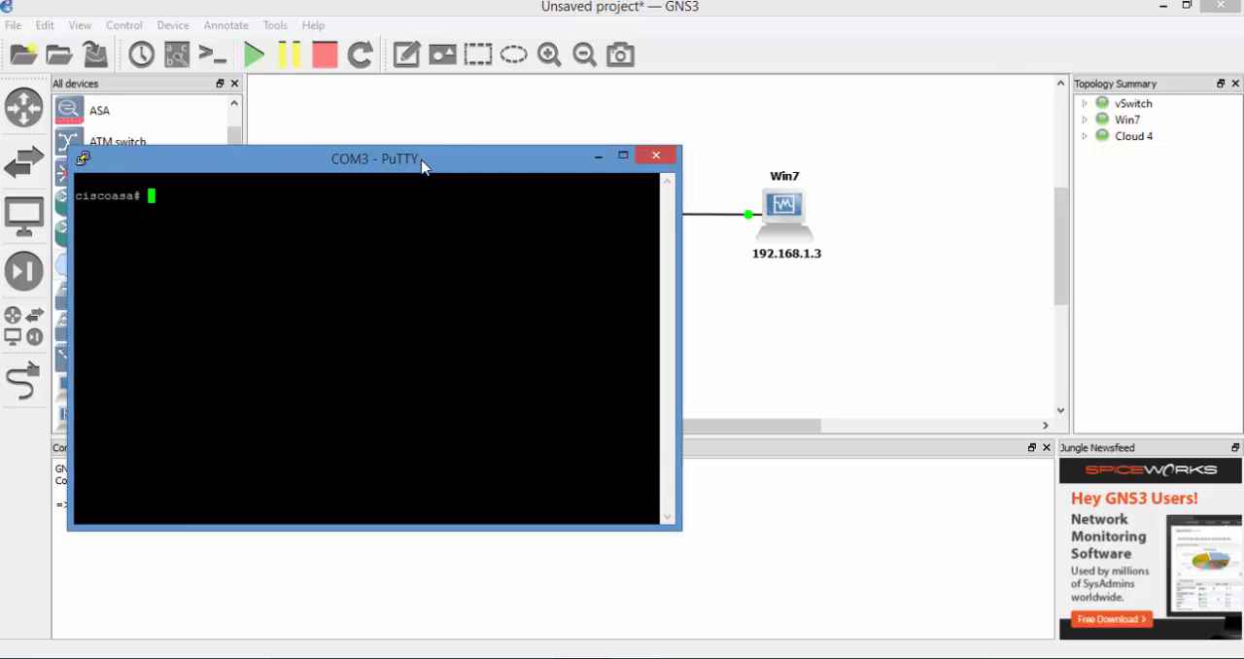
pyautogui.write('conf t')
pyautogui.press('Return')
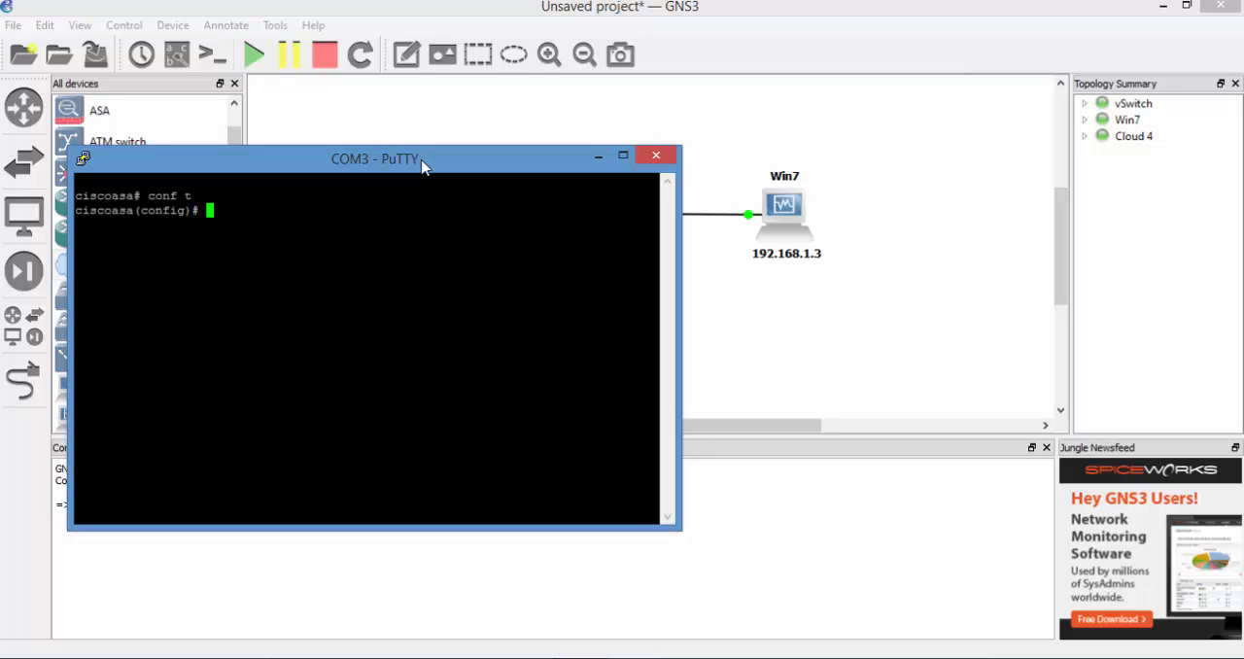
pyautogui.moveTo(422, 167); pyautogui.dragTo(413, 267)
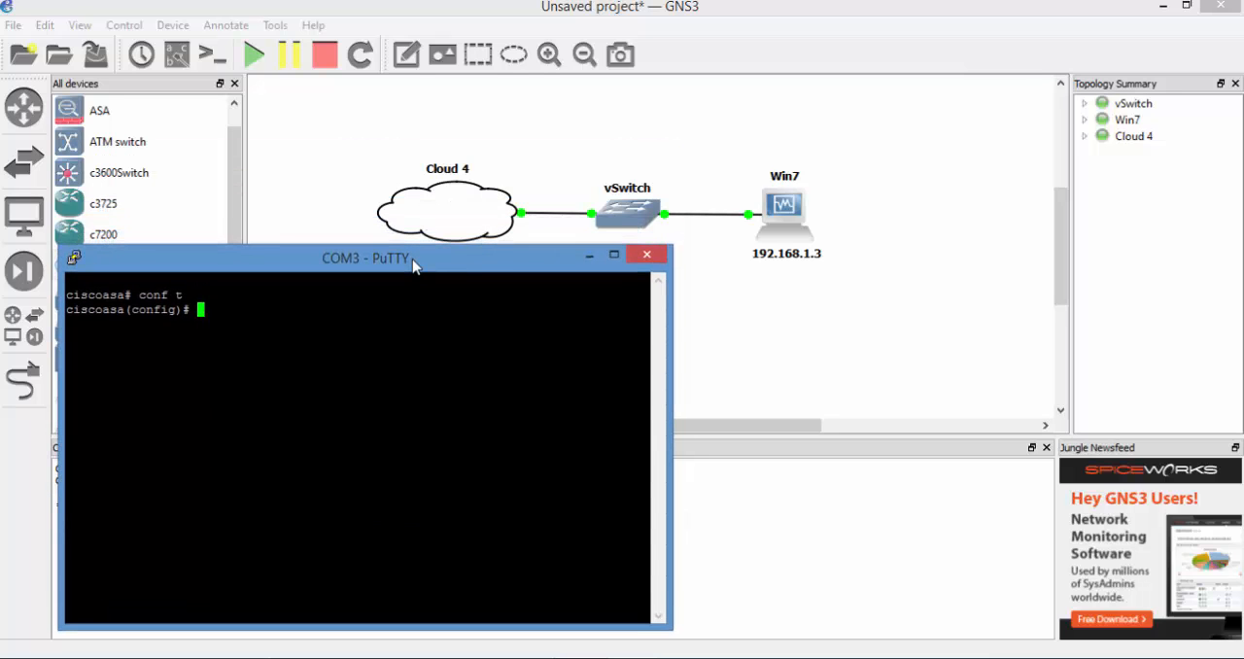
# - Remove the IP address from interface vlan 1 on the firewall and exit the interface configuration
pyautogui.write('int')
pyautogui.write('vlan 1')
pyautogui.press('Return')
pyautogui.write('no ip add')
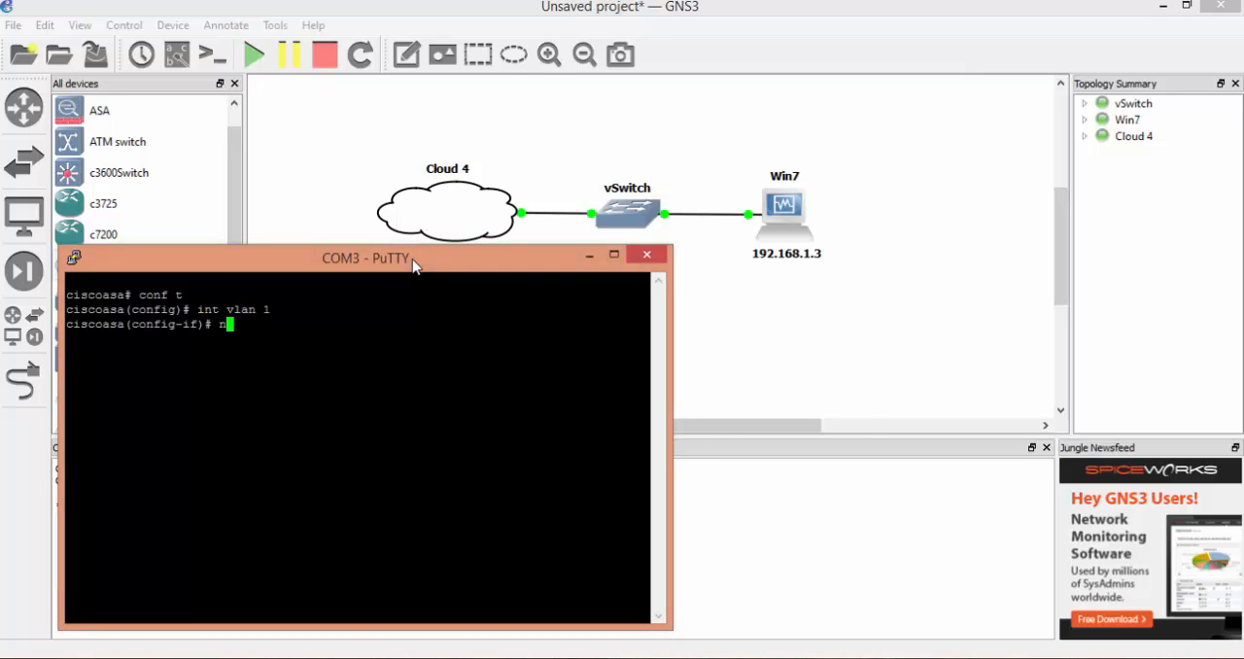
pyautogui.press('Tab')
pyautogui.press('Return')
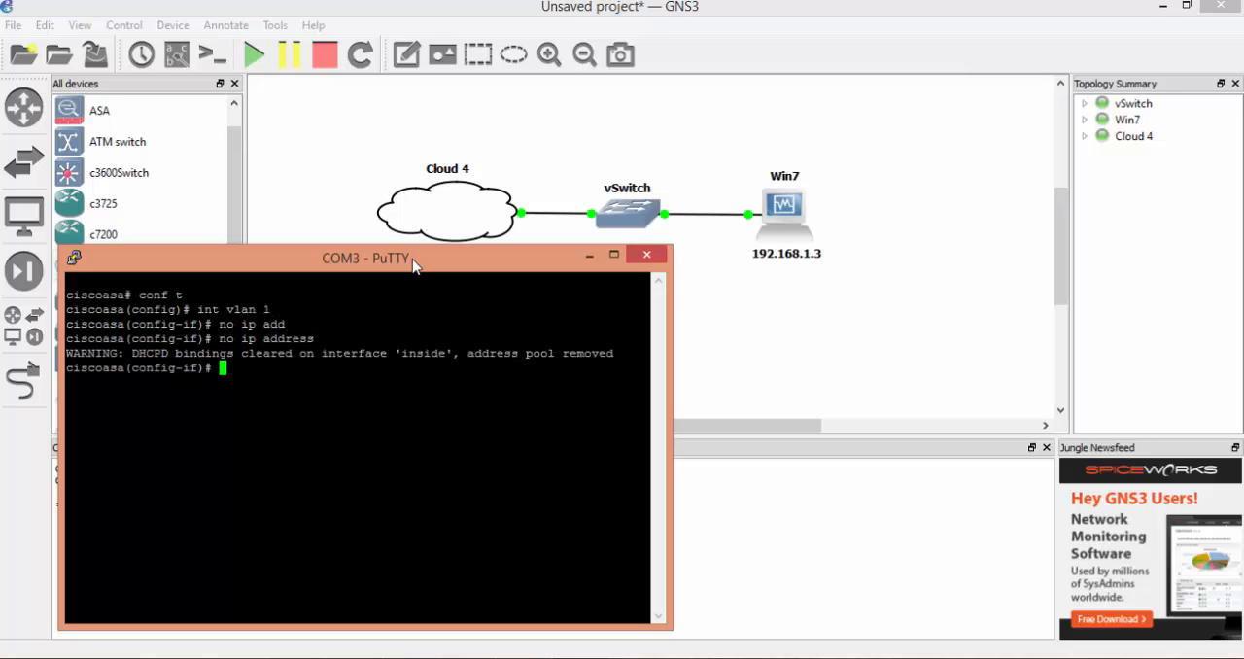
pyautogui.write('exit')
pyautogui.press('Return')
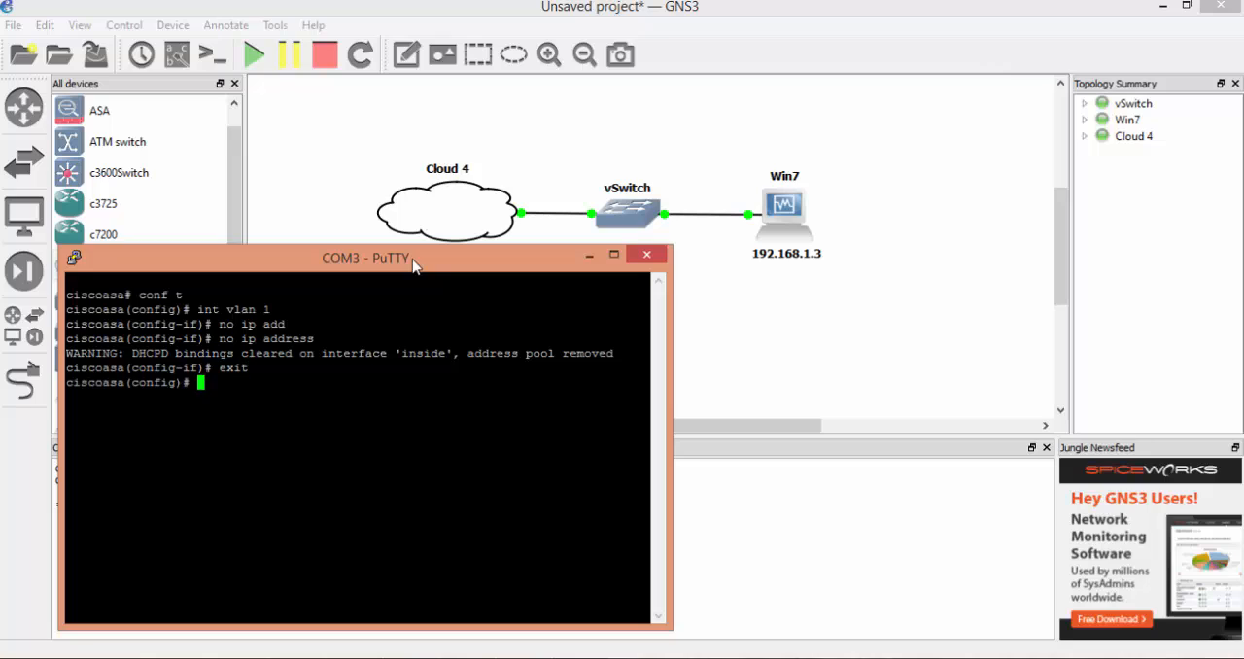
# - Enable the firewall's interface e0/1 with no shut and exit the interface configuration
pyautogui.write('int e0/1')
pyautogui.press('Return')
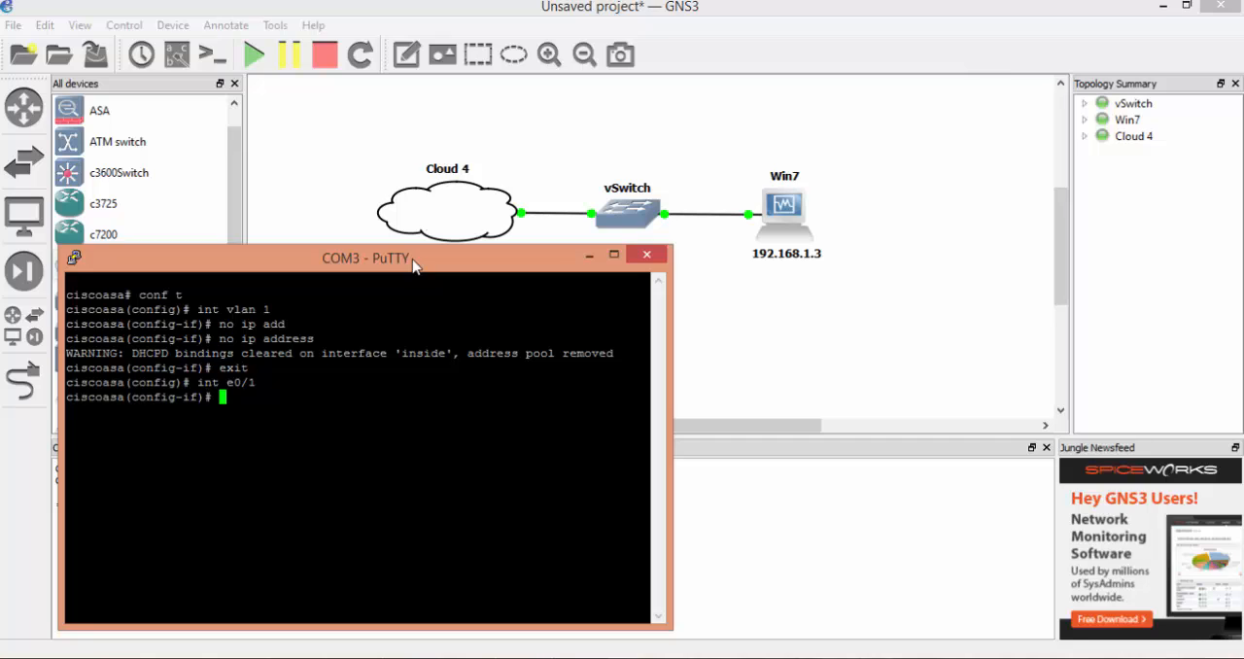
pyautogui.write('no shut')
pyautogui.press('Return')
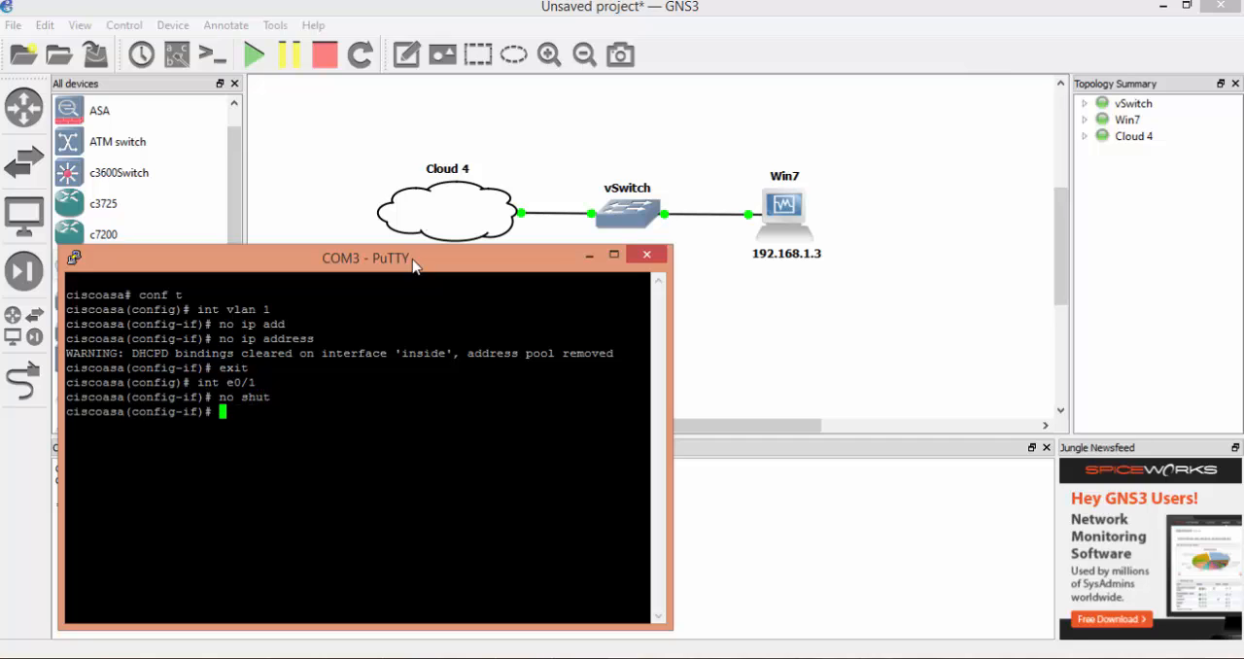
pyautogui.write('exit')
pyautogui.press('Return')
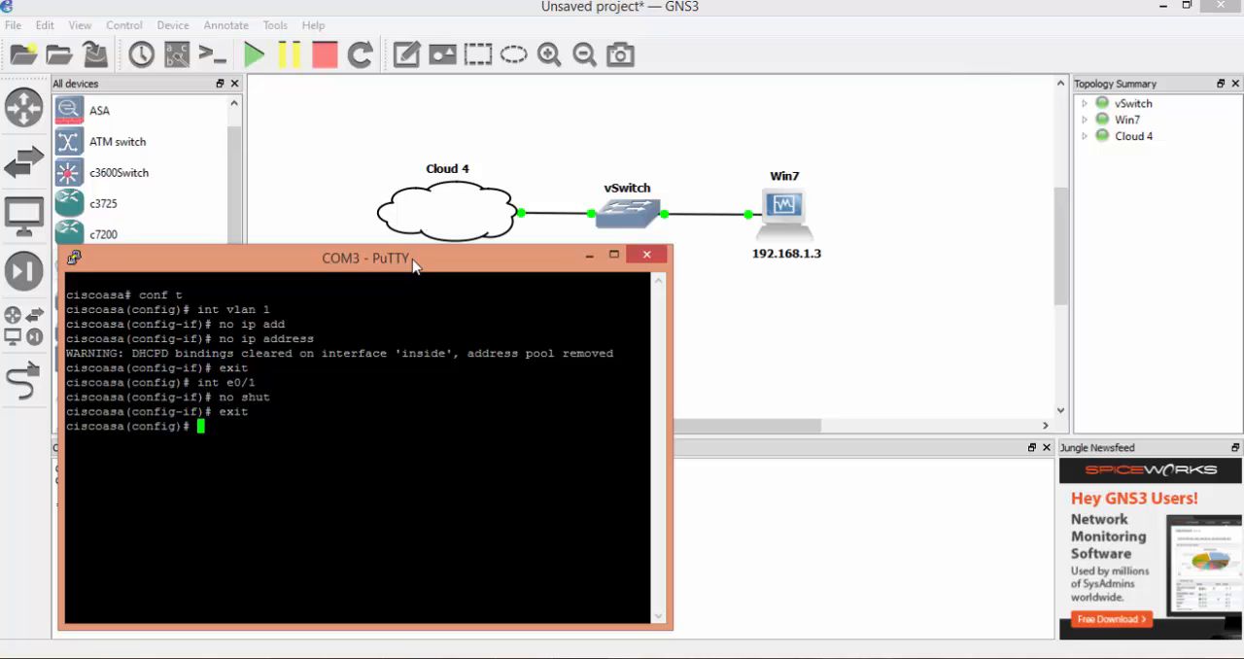
# - Assign IP address 192.168.1.1 with mask 255.255.255.0 to interface vlan 1 on the firewall
pyautogui.write('int vlan 1')
pyautogui.press('Return')
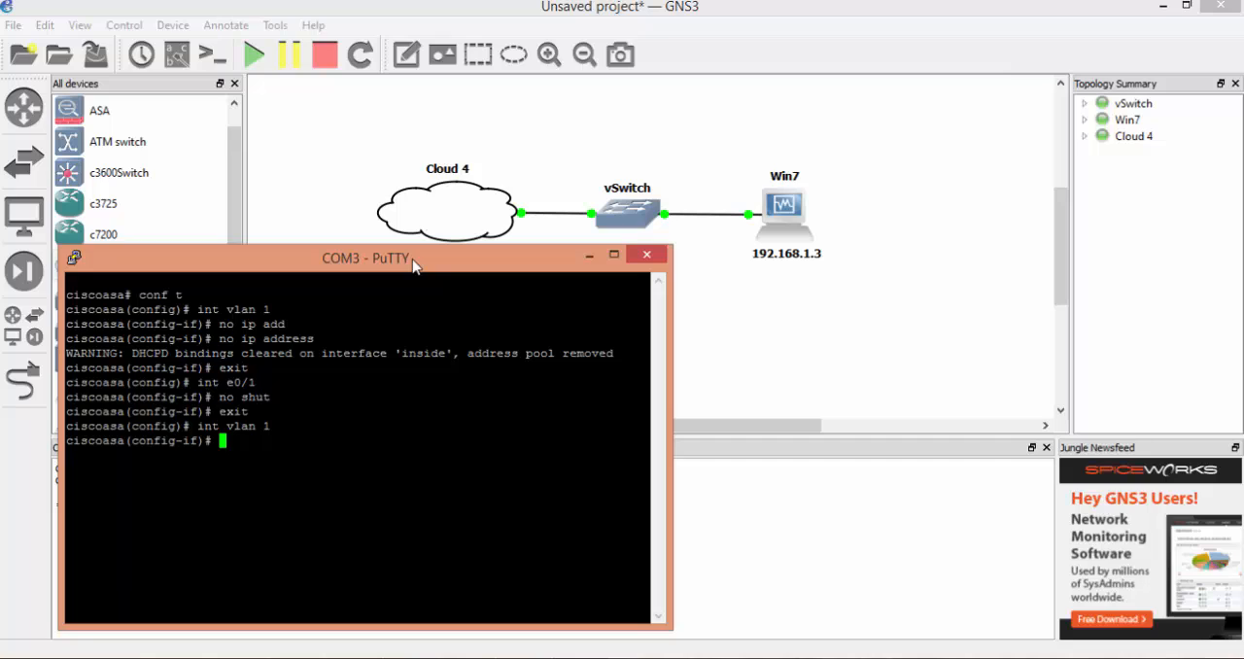
pyautogui.write('ip add')
pyautogui.press('Tab')
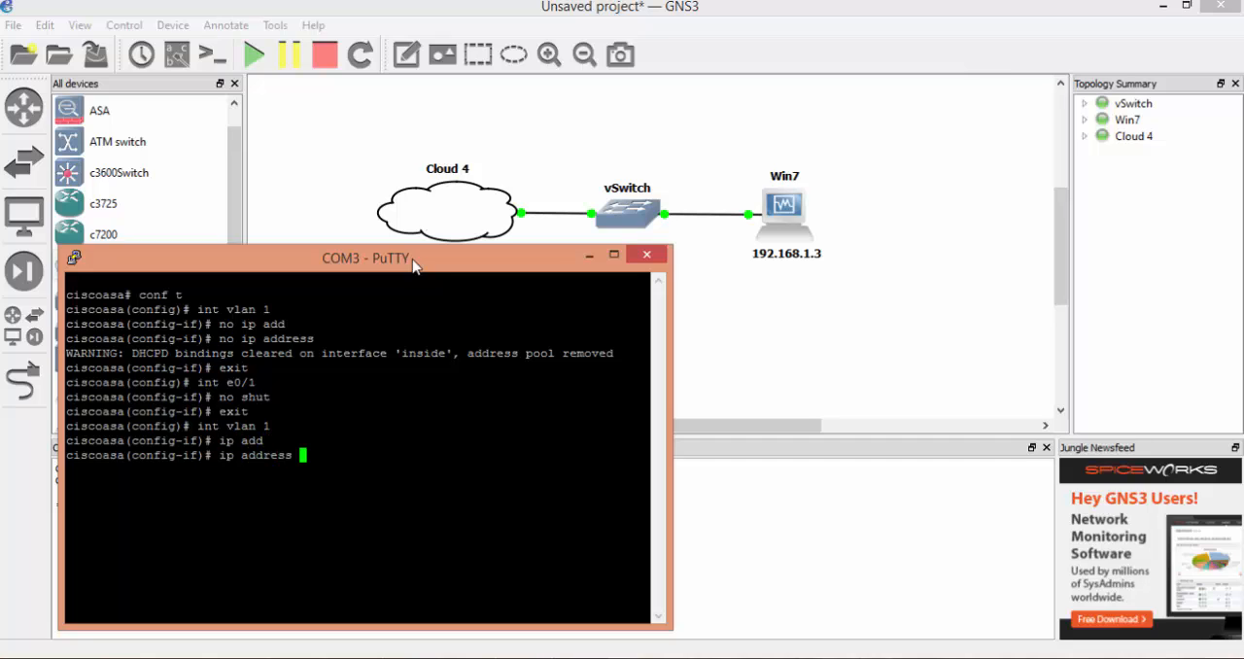
pyautogui.write('192.168.2')
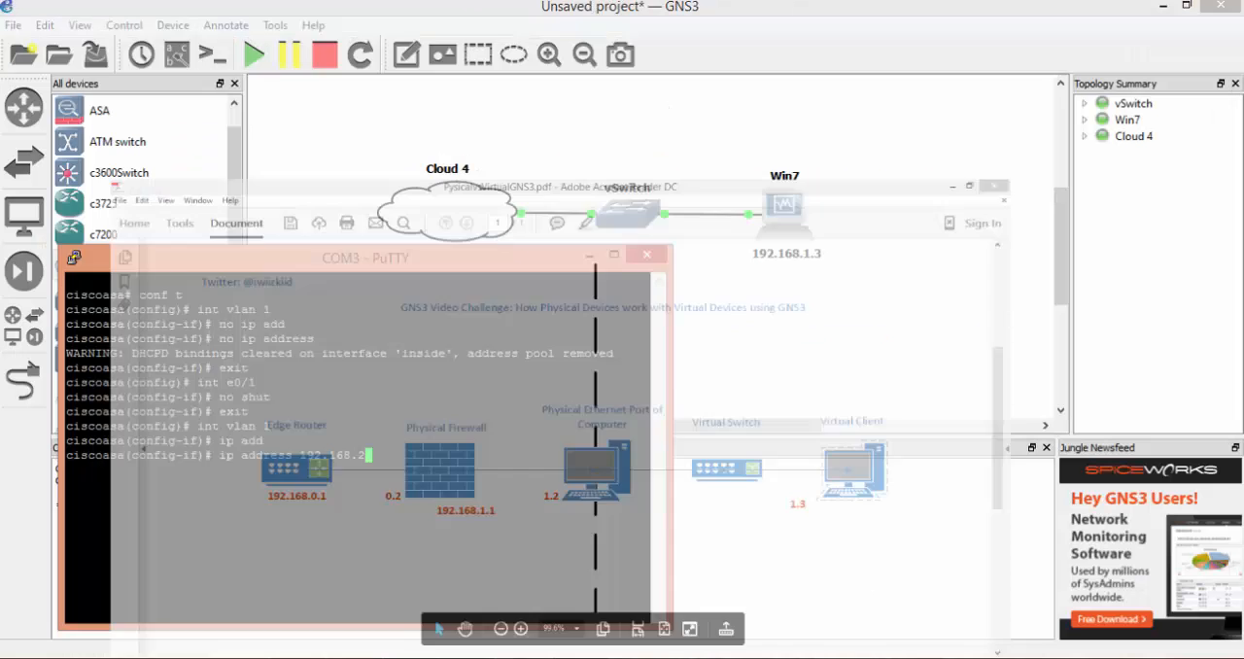
pyautogui.press('BackSpace')
pyautogui.write('1')
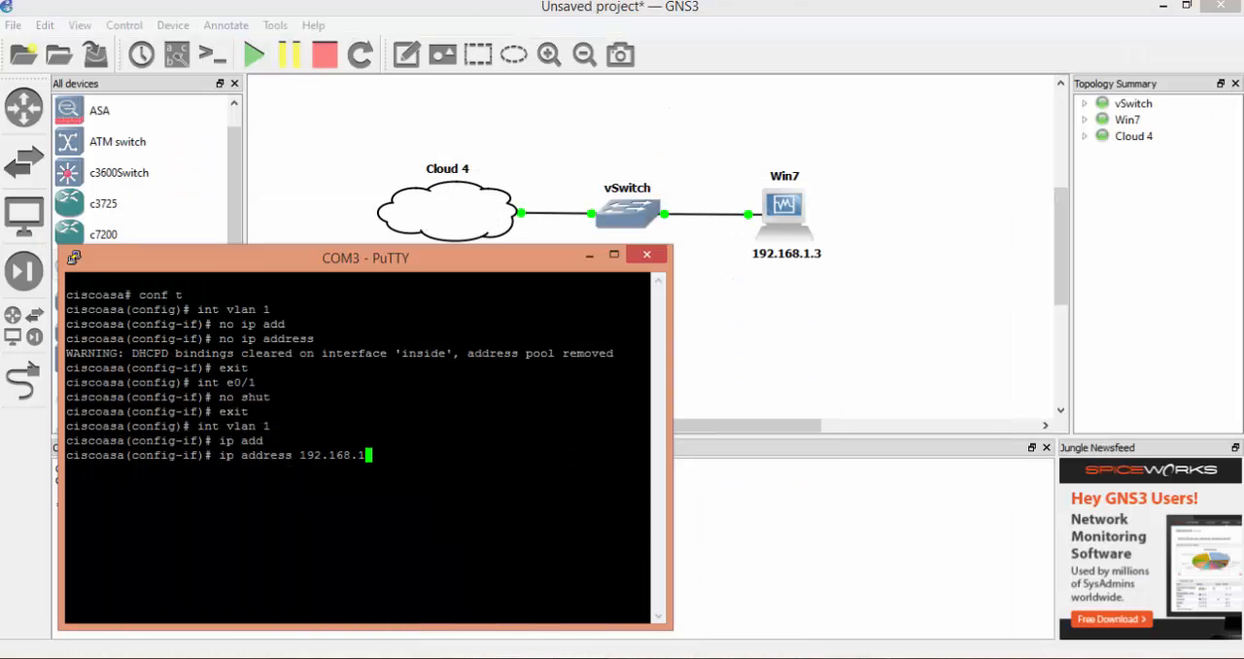
pyautogui.write('.1 255.255.255.0')
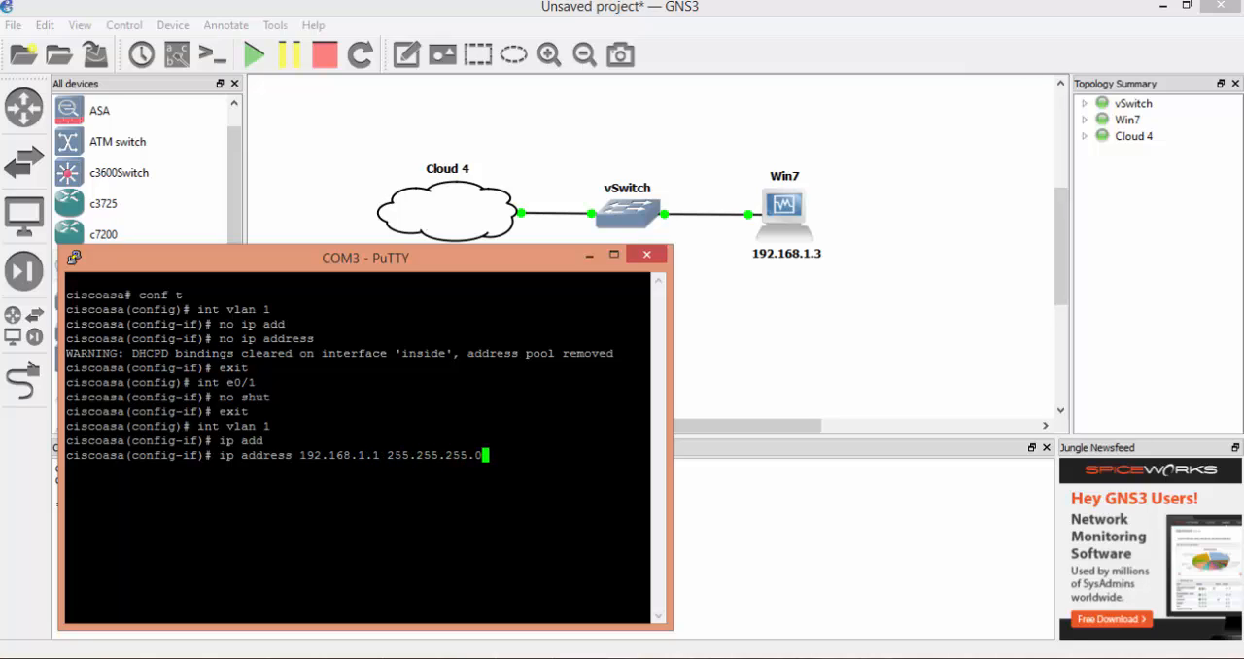
pyautogui.press('Return')
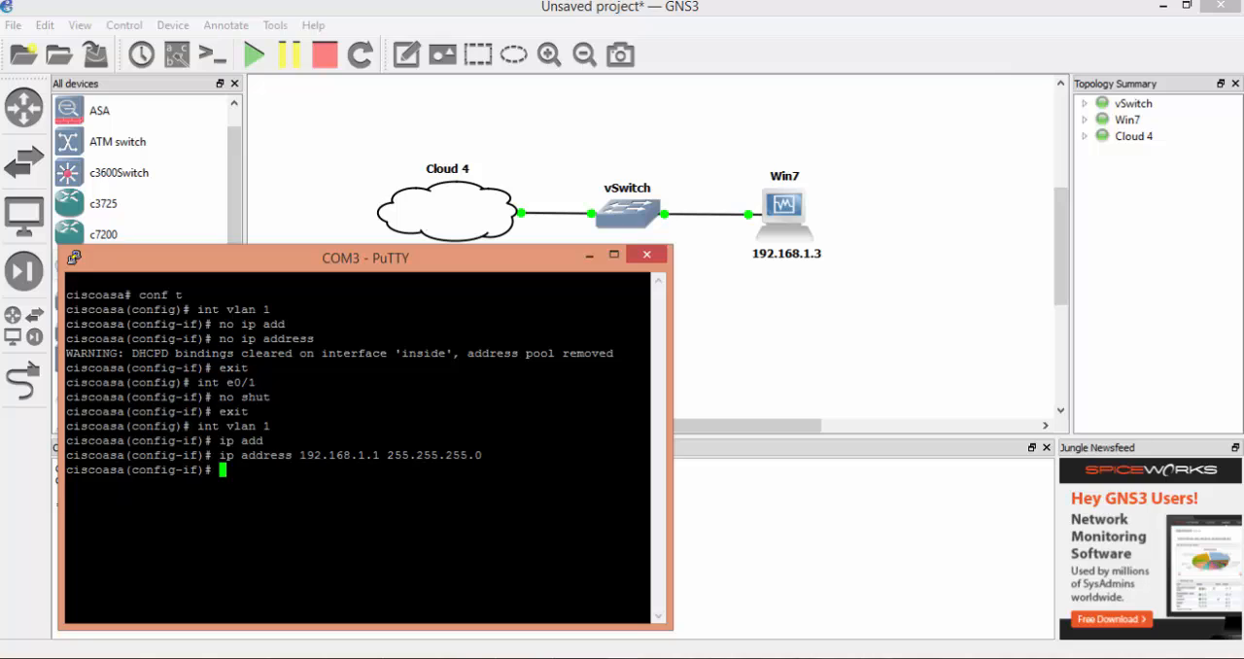
# - Enable interface vlan 1 on the firewall with no shut and exit the interface configuration
pyautogui.write('no shut')
pyautogui.press('Return')
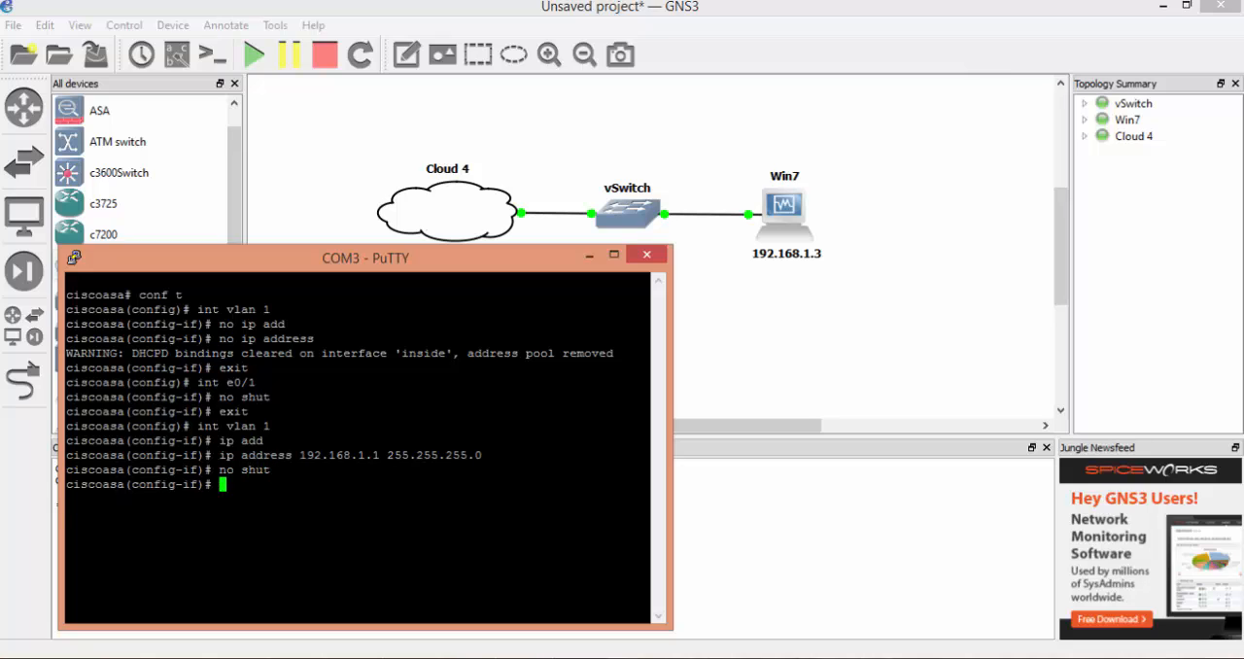
pyautogui.write('exit')
pyautogui.press('Return')
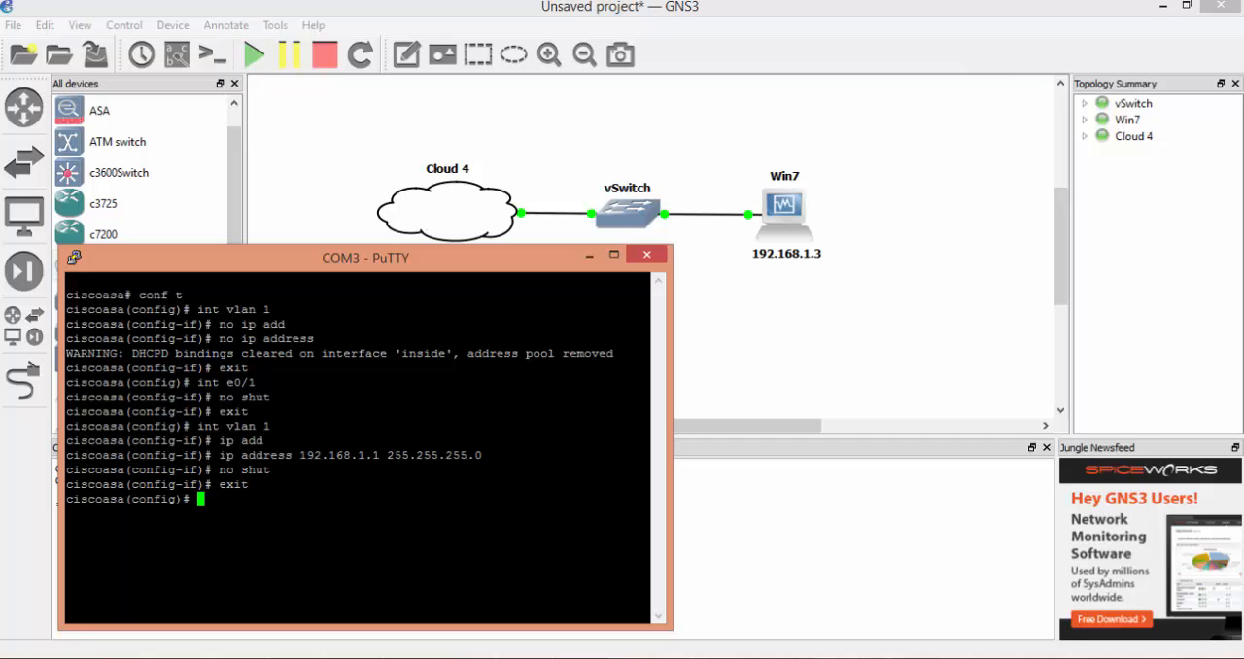
# - Assign the firewall's interface e0/1 to VLAN 1 with switchport access vlan 1
pyautogui.write('int e0/1')
pyautogui.press('Return')
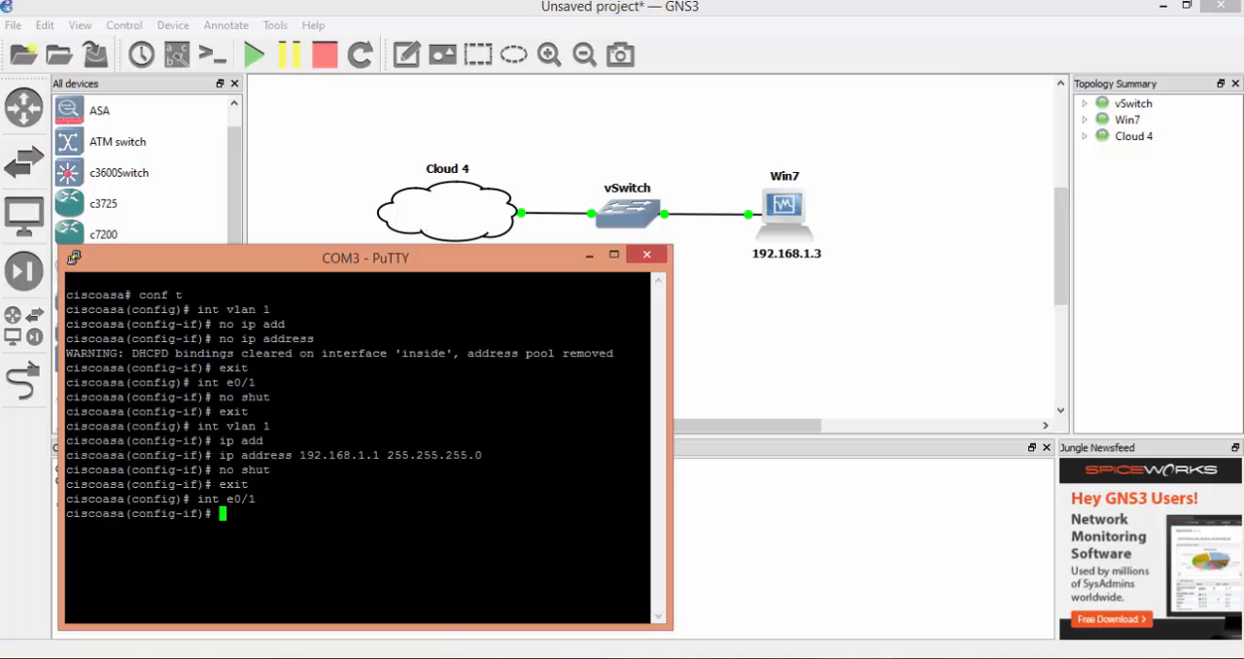
pyautogui.write('switchport acc')
pyautogui.press('Tab')
pyautogui.write('v')
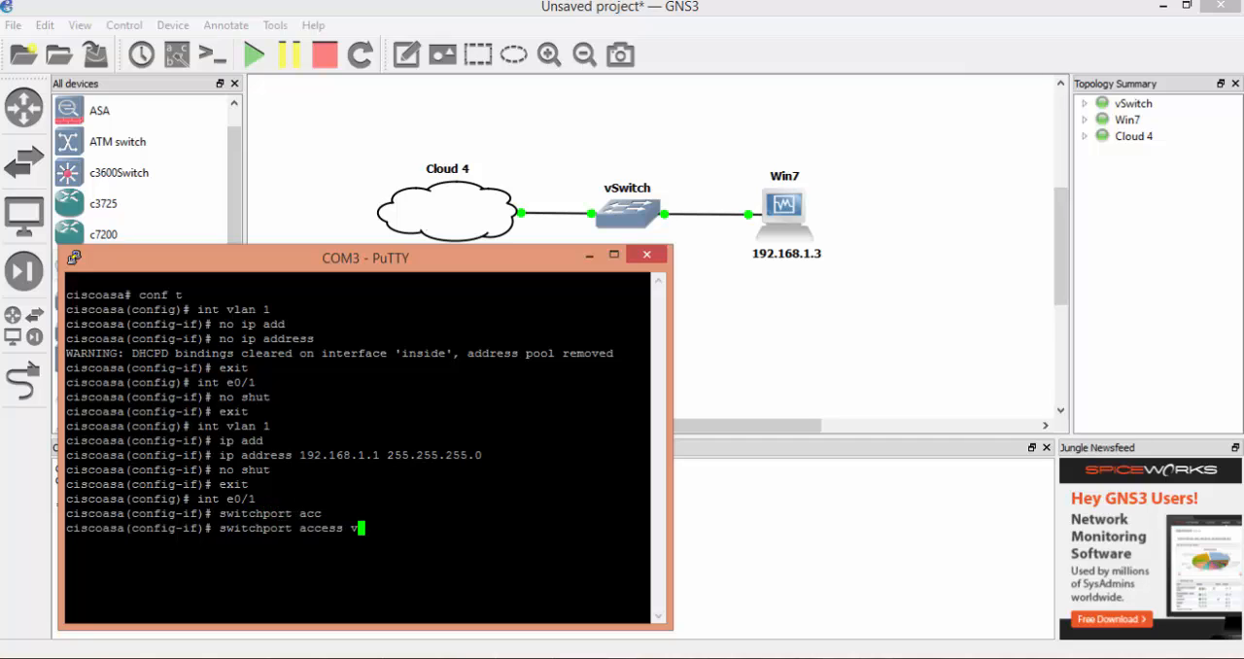
pyautogui.write('lan 1')
pyautogui.press('Return')
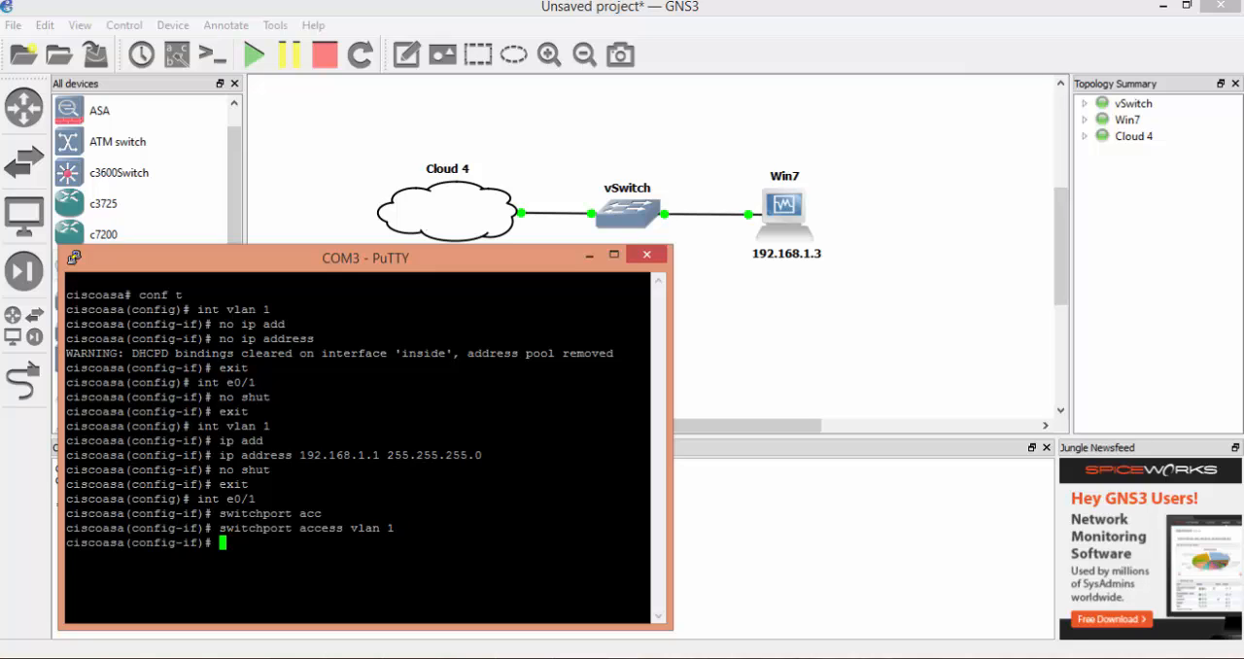
# - Bring up the firewall's interface e0/1 with no shut and leave its configuration
pyautogui.write('no shut')
pyautogui.press('Return')
pyautogui.write('exit')
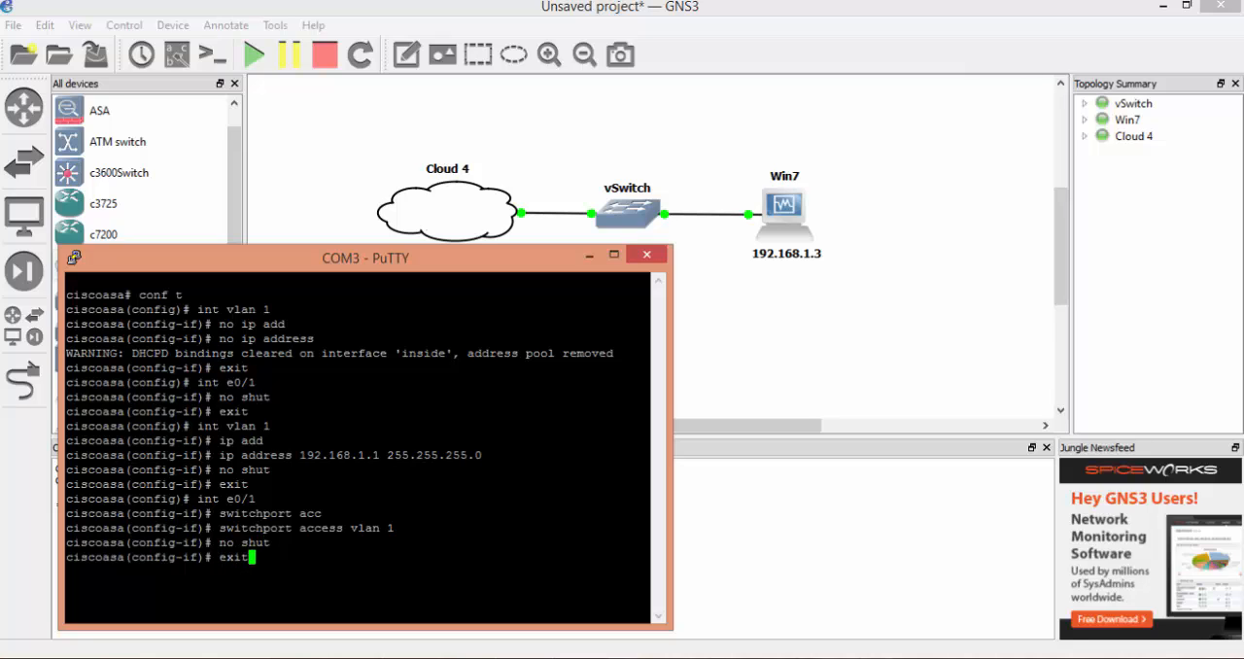
pyautogui.press('Return')
# - Remove the IP address from interface vlan 2 on the firewall and enable the interface with no shut
pyautogui.write('int vlan 2')
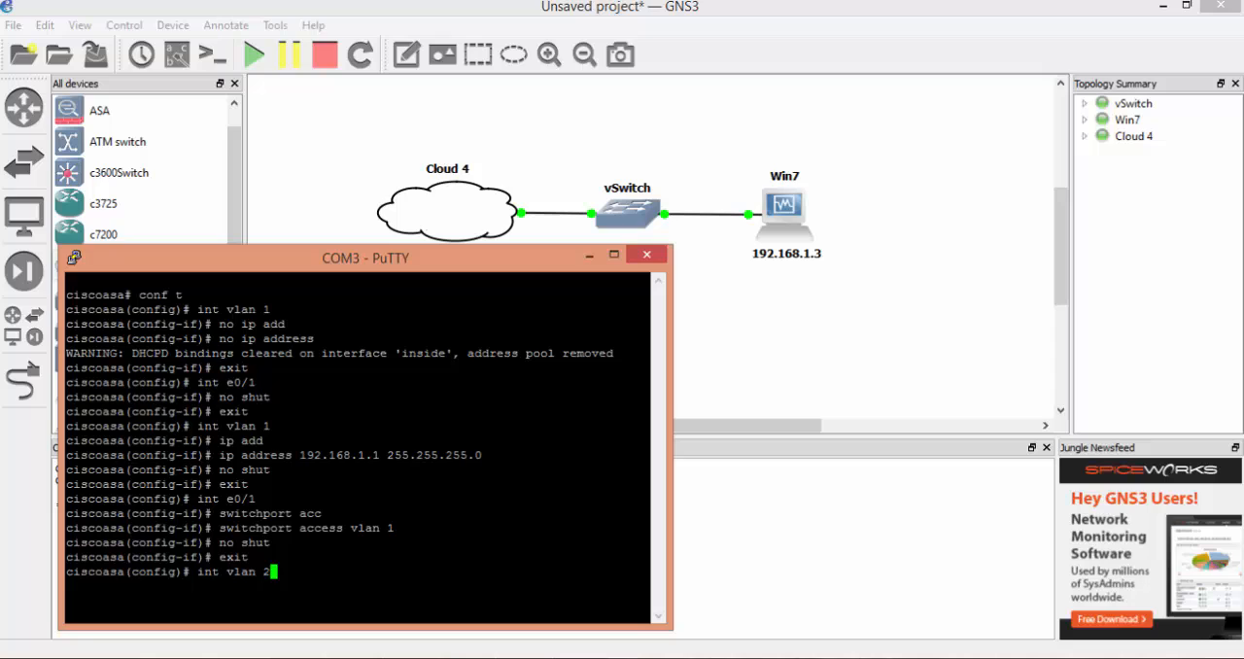
pyautogui.press('Return')
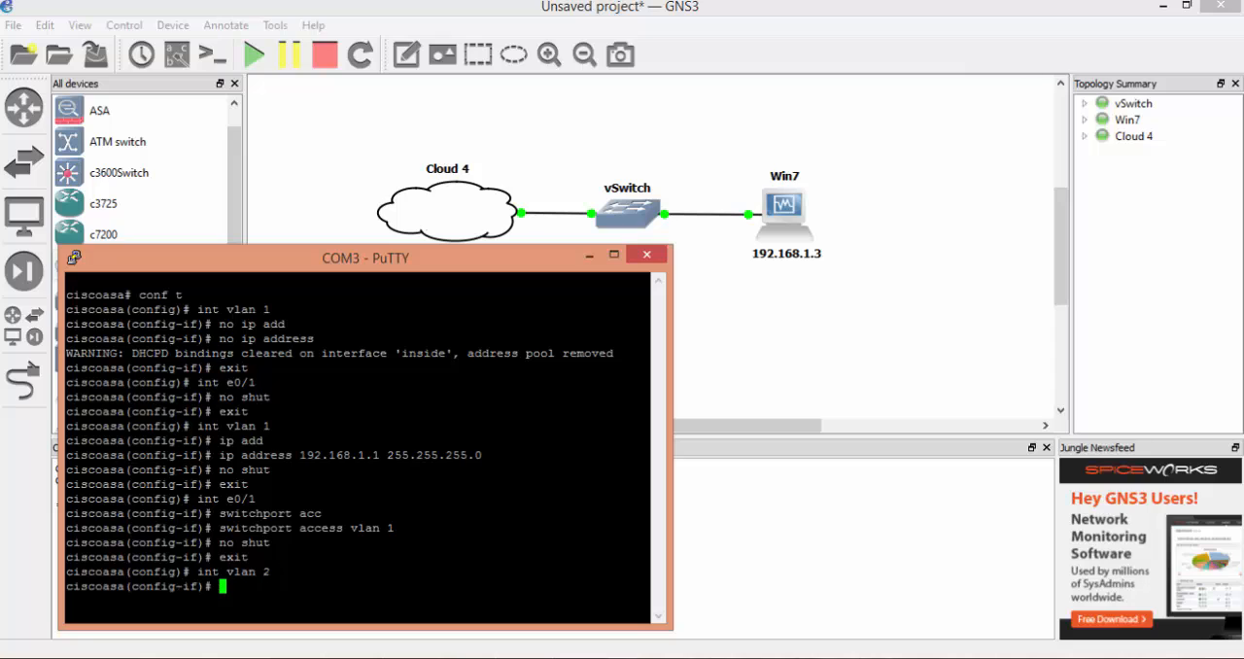
pyautogui.write('no ip add')
pyautogui.press('Tab')
pyautogui.press('Return')
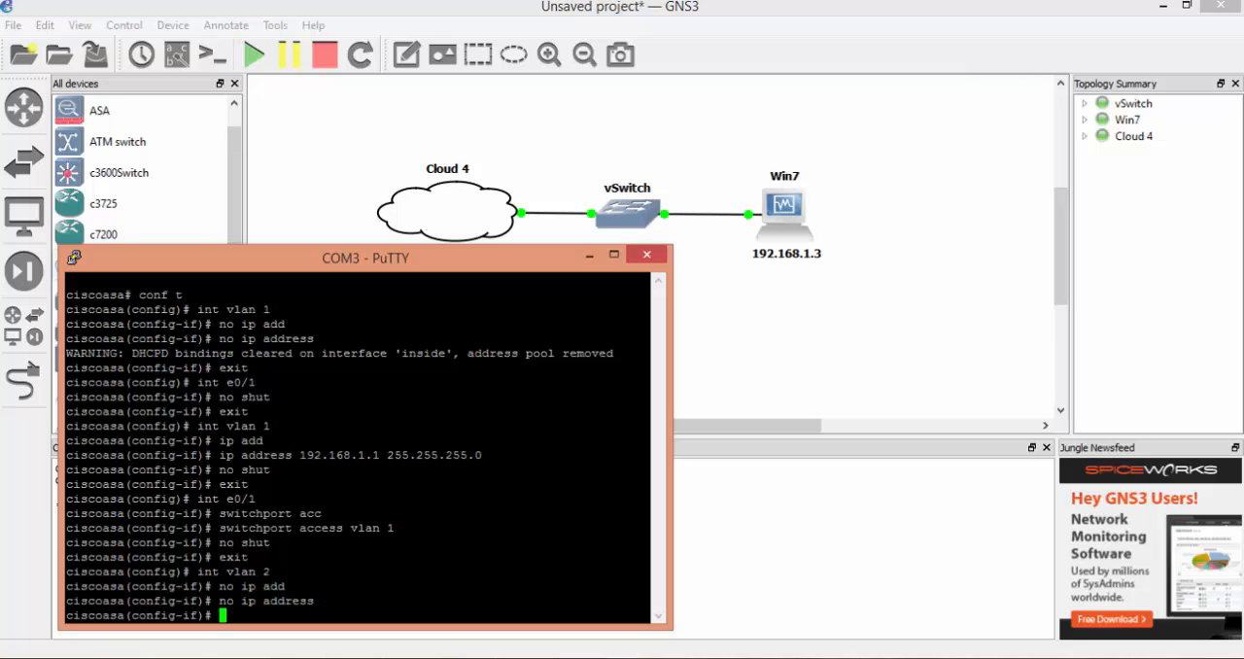
pyautogui.write('no shut')
pyautogui.press('Return')
# - Assign IP address 192.168.0.2 with mask 255.255.255.0 to interface vlan 2 and exit the interface configuration
pyautogui.write('ip add')
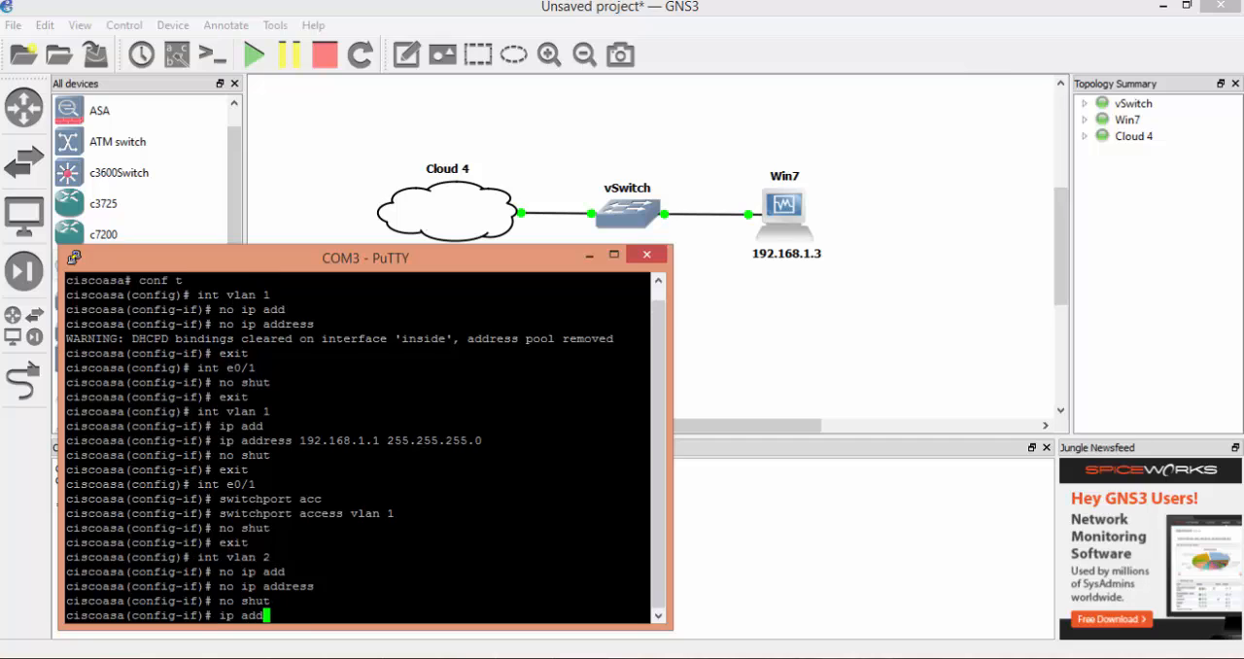
pyautogui.press('Tab')
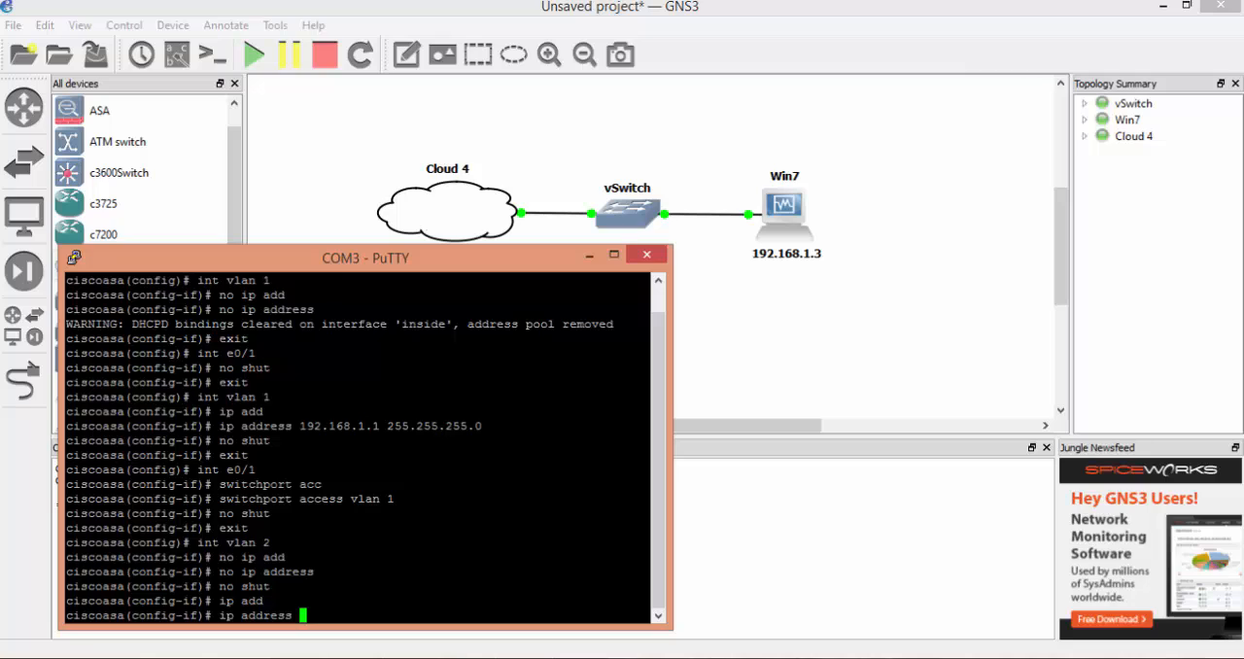
pyautogui.write('192.168.0.2 255.255.255.0')
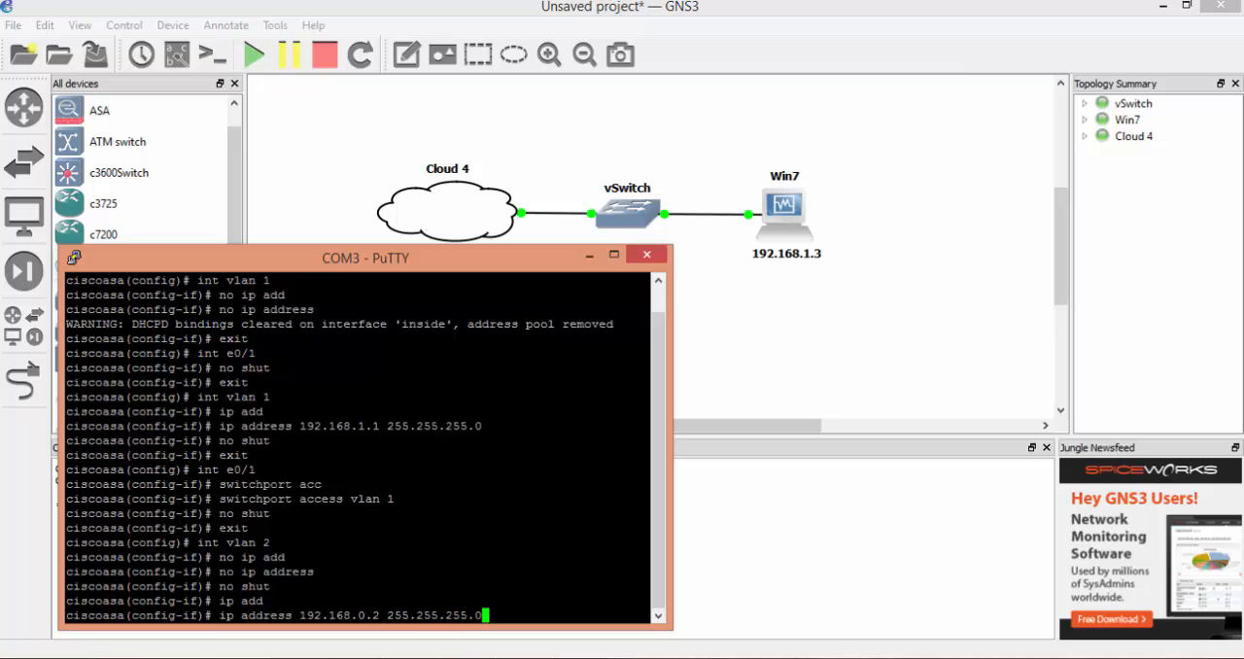
pyautogui.press('Return')
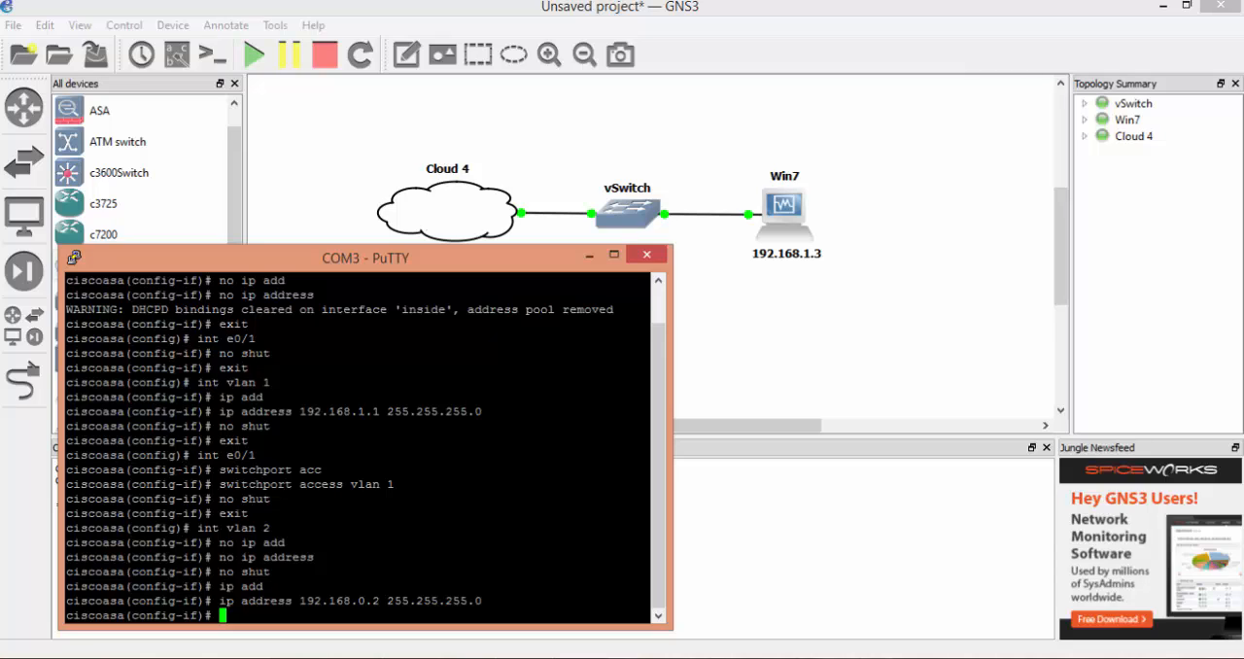
pyautogui.write('exit')
pyautogui.press('Return')
# - Assign the firewall's interface e0/0 to VLAN 2 with switchport access vlan 2
pyautogui.write('int')
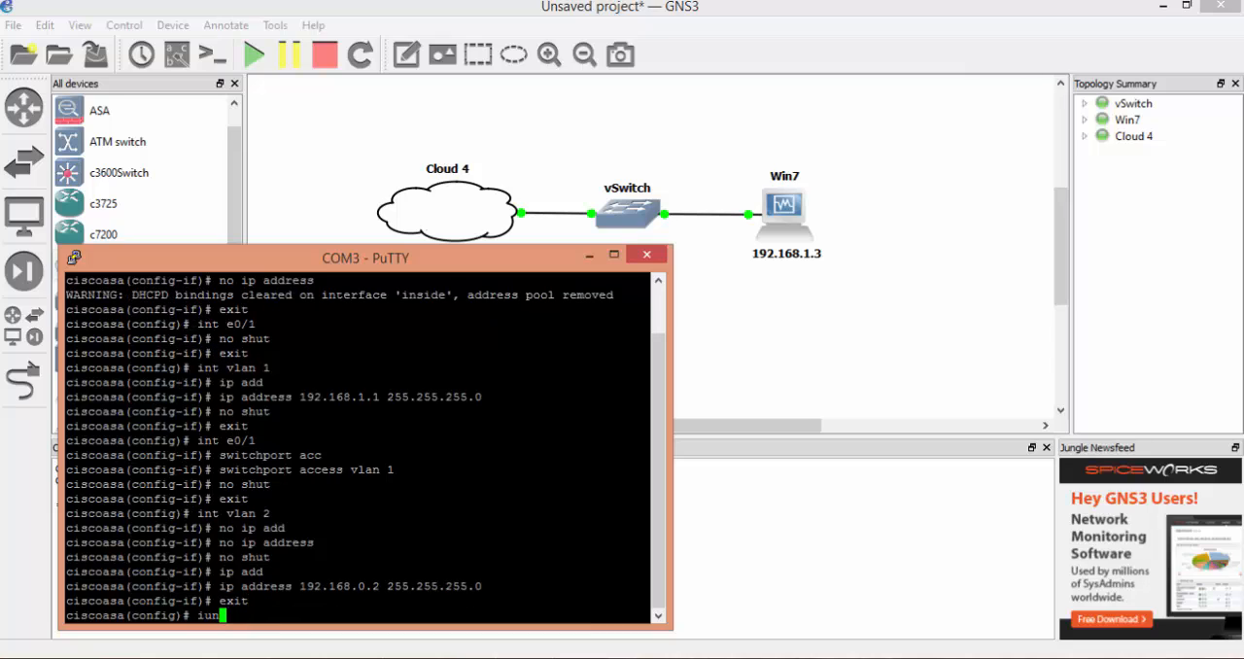
pyautogui.write(' e0/0')
pyautogui.press('Return')
pyautogui.write('s')
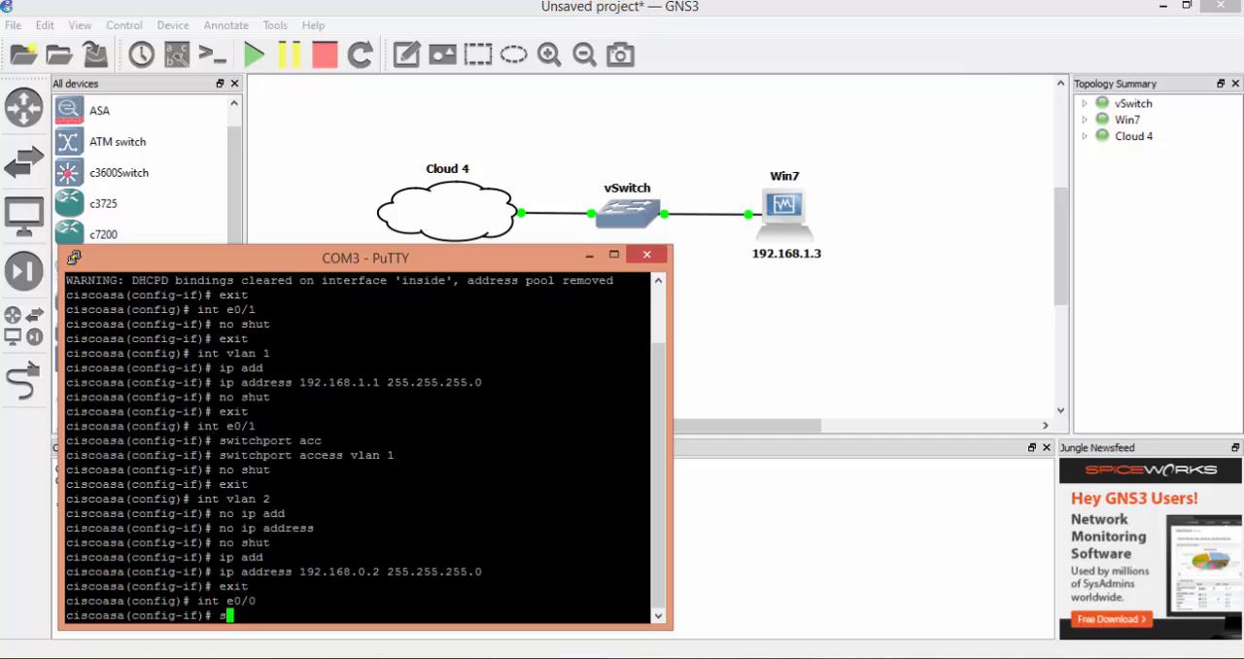
pyautogui.write('witchport acc')
pyautogui.press('Tab')
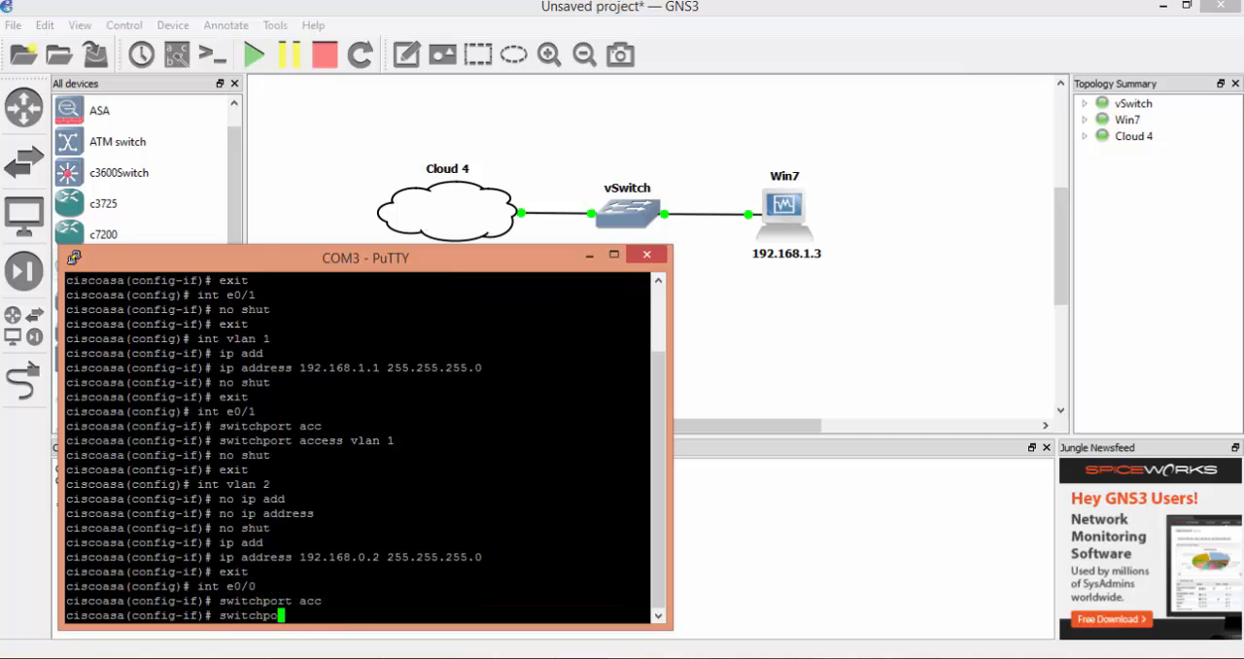
pyautogui.write('vlan ')
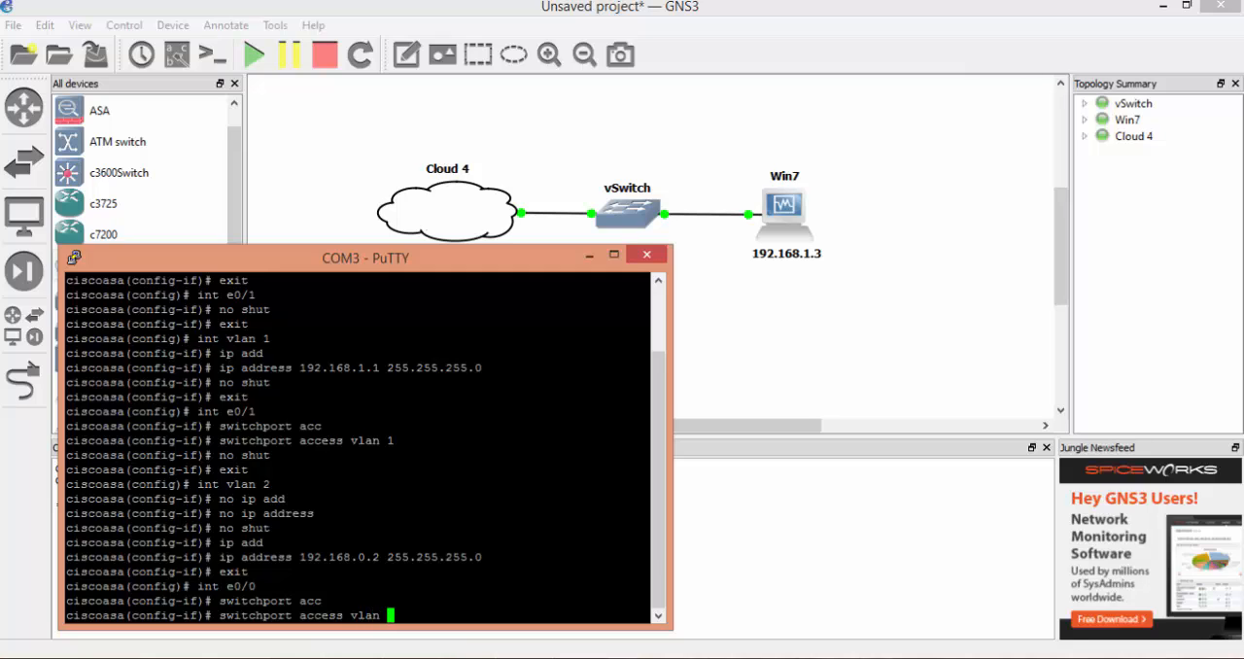
pyautogui.write('2')
pyautogui.press('Return')
# - Enable the firewall's interface e0/0 with no shut and end configuration mode
pyautogui.write('no shut')
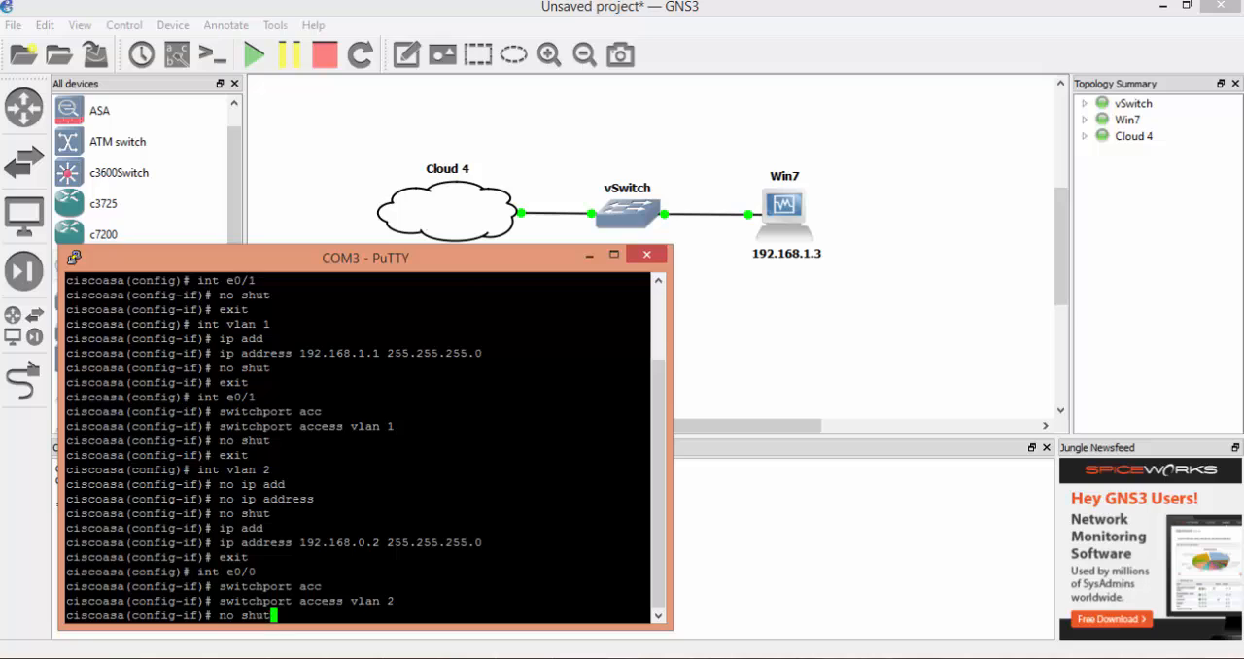
pyautogui.press('Return')
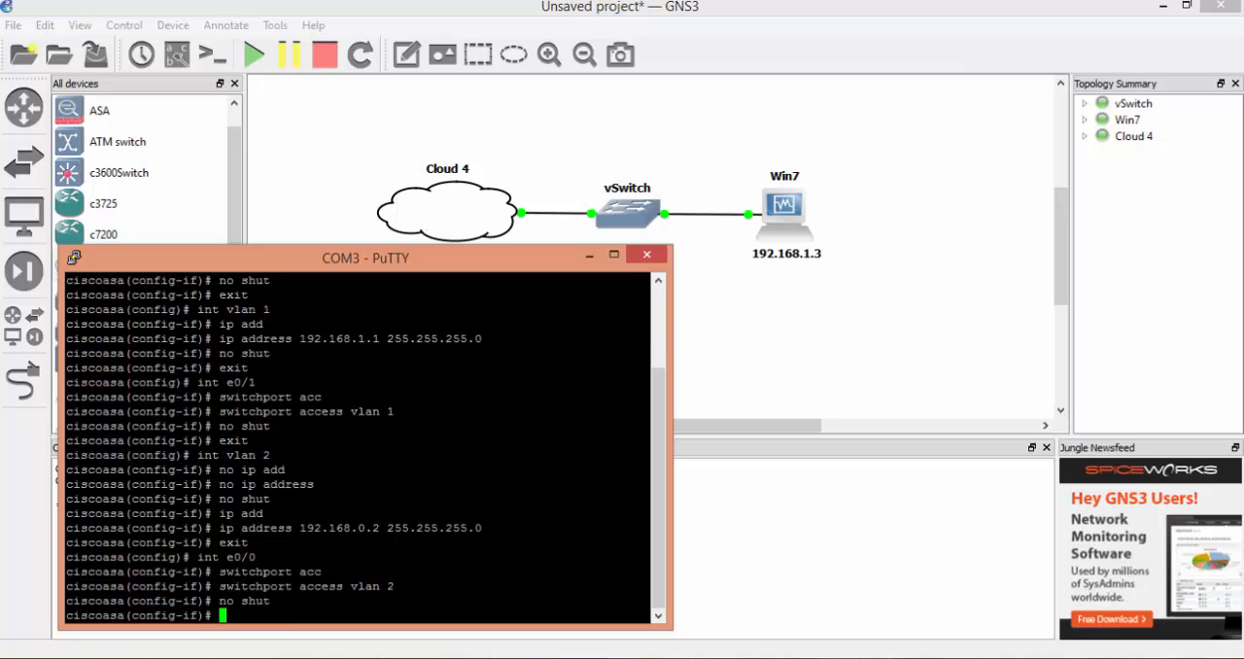
pyautogui.write('end')
pyautogui.press('Return')
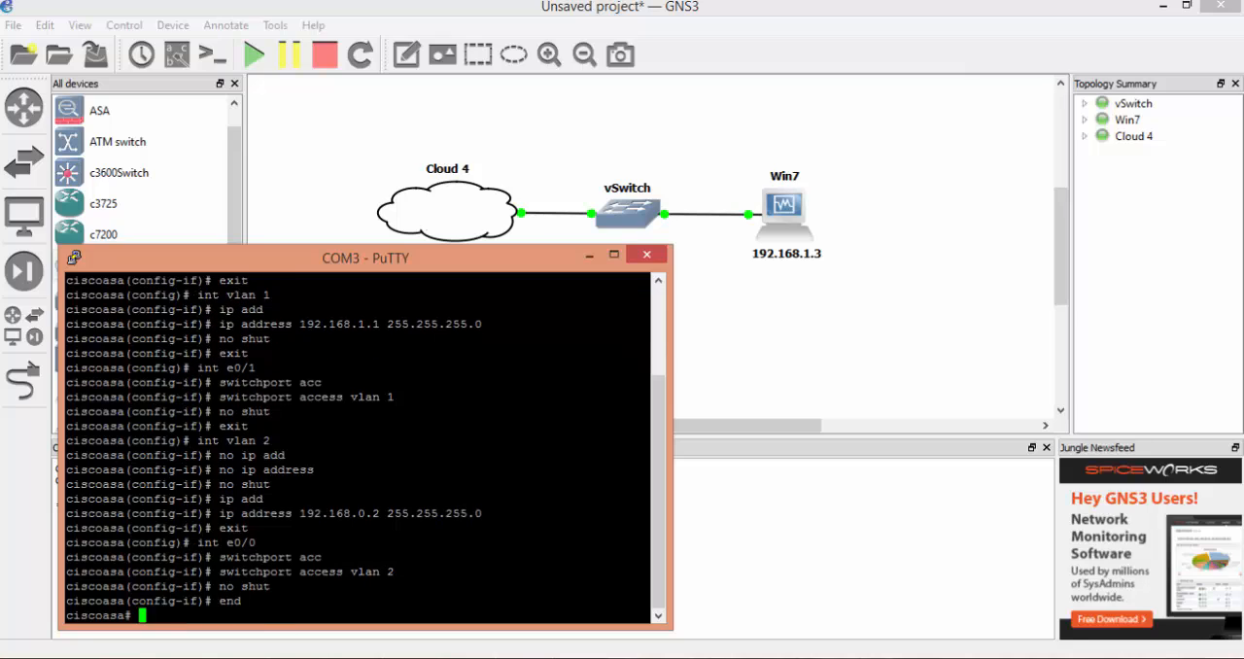
# - Ping 192.168.0.1 from the firewall to test the VLAN 2 connection
pyautogui.write('ping 192.168.')
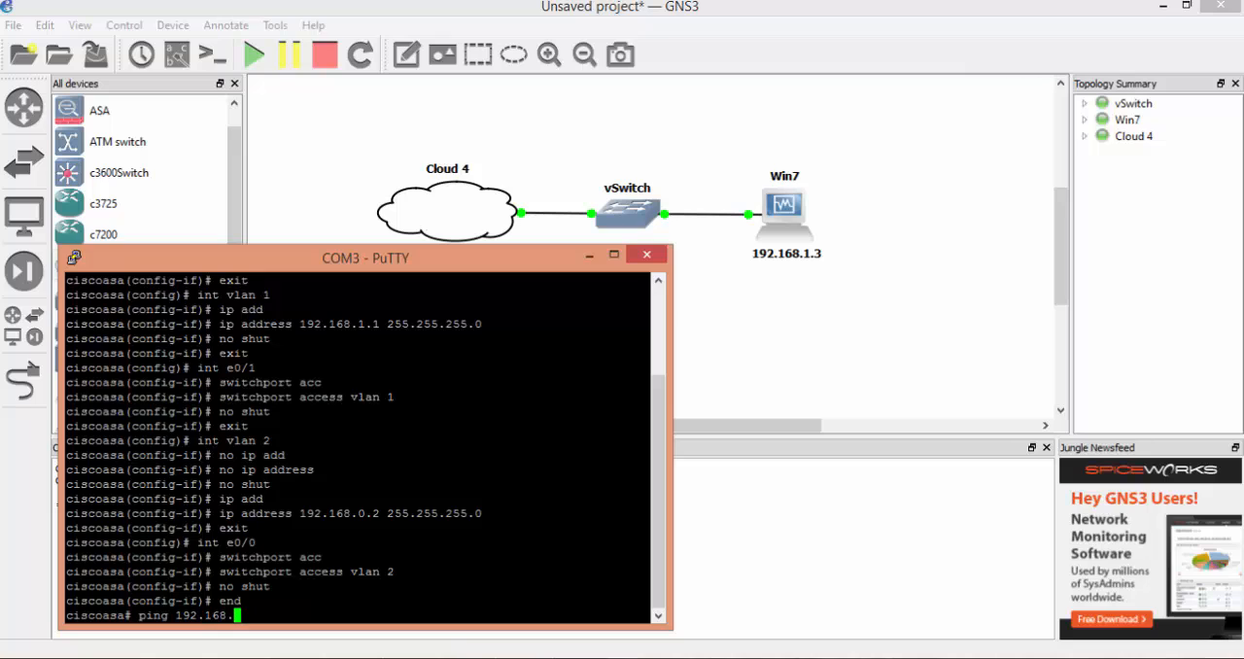
pyautogui.write('0.1')
pyautogui.press('Return')
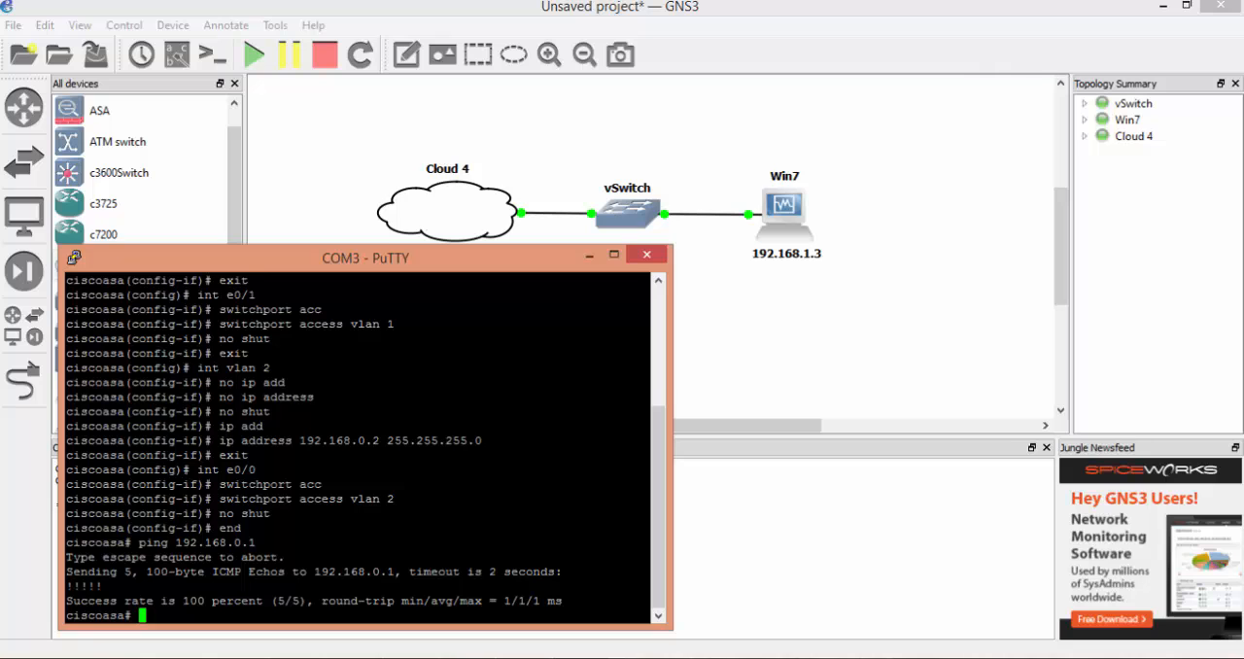
# - Check the IPv4 settings of the host computer's Ethernet adapter in Network Connections, leaving them as they are
pyautogui.rightClick(1107, 658)
pyautogui.click(1103, 657)
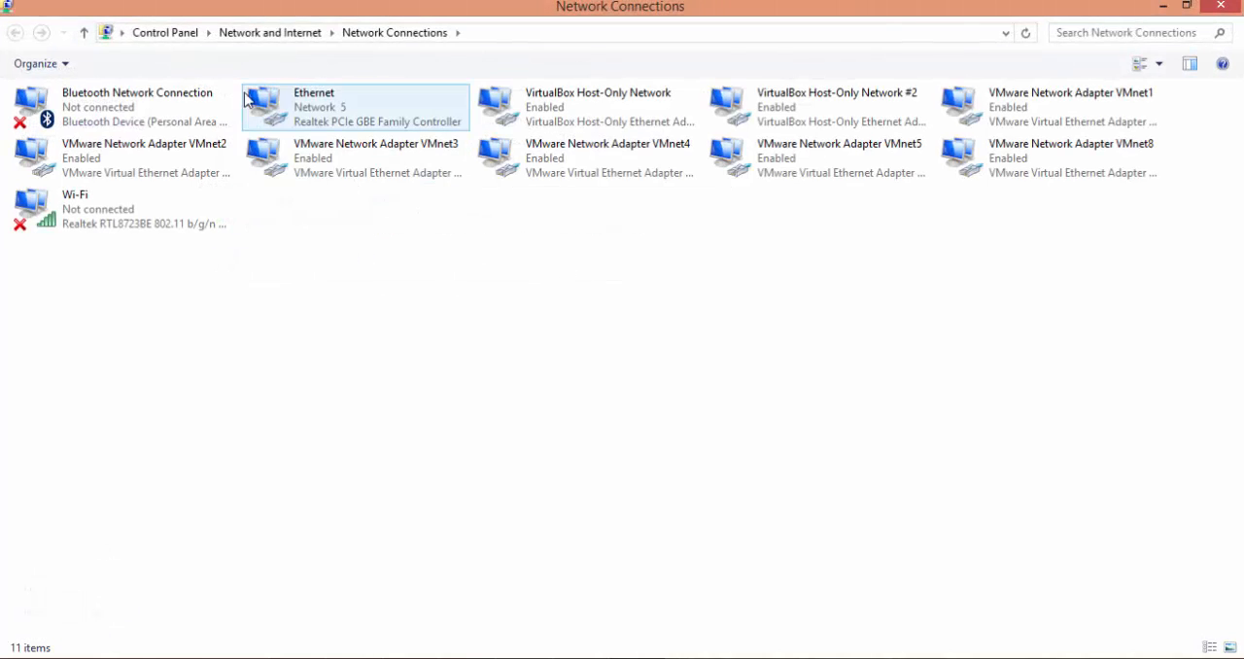
pyautogui.doubleClick(348, 117)
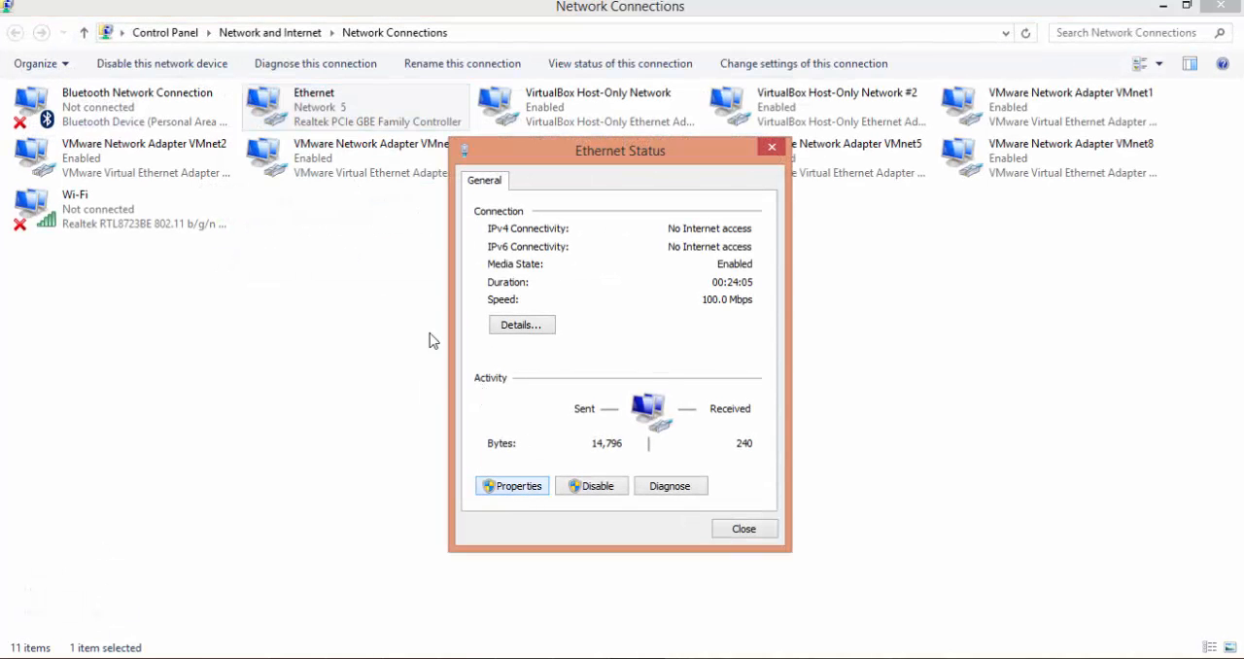
pyautogui.click(513, 485)
pyautogui.scroll(-2, 728, 372)
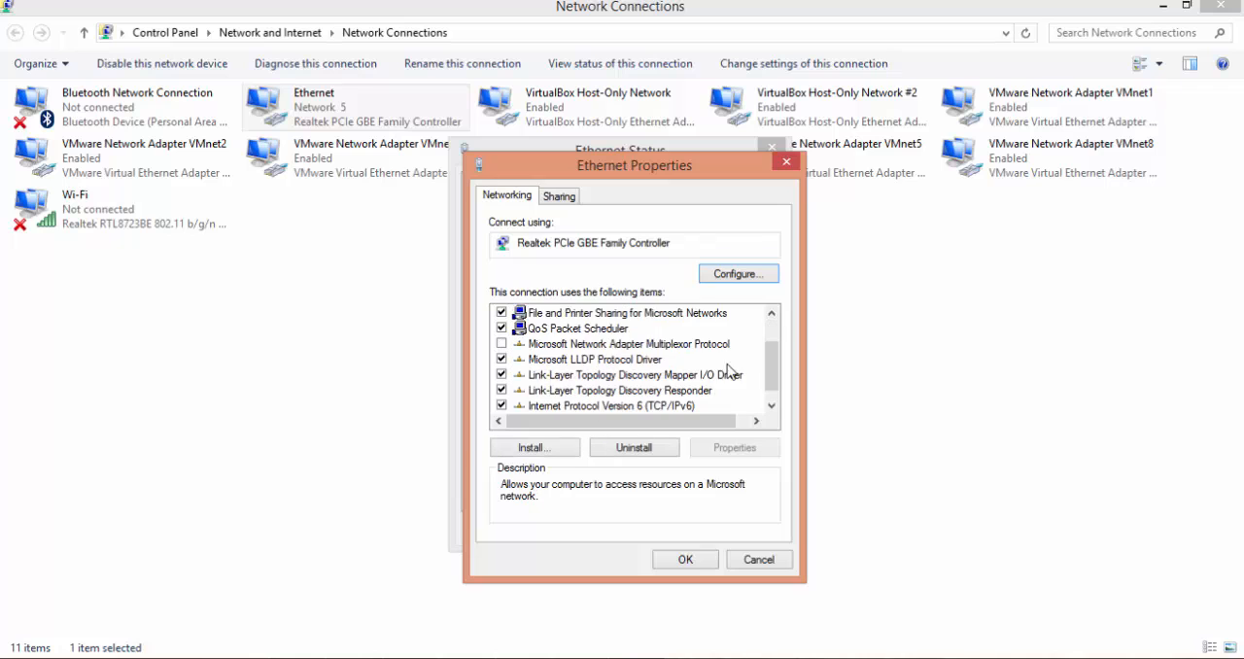
pyautogui.doubleClick(686, 405)
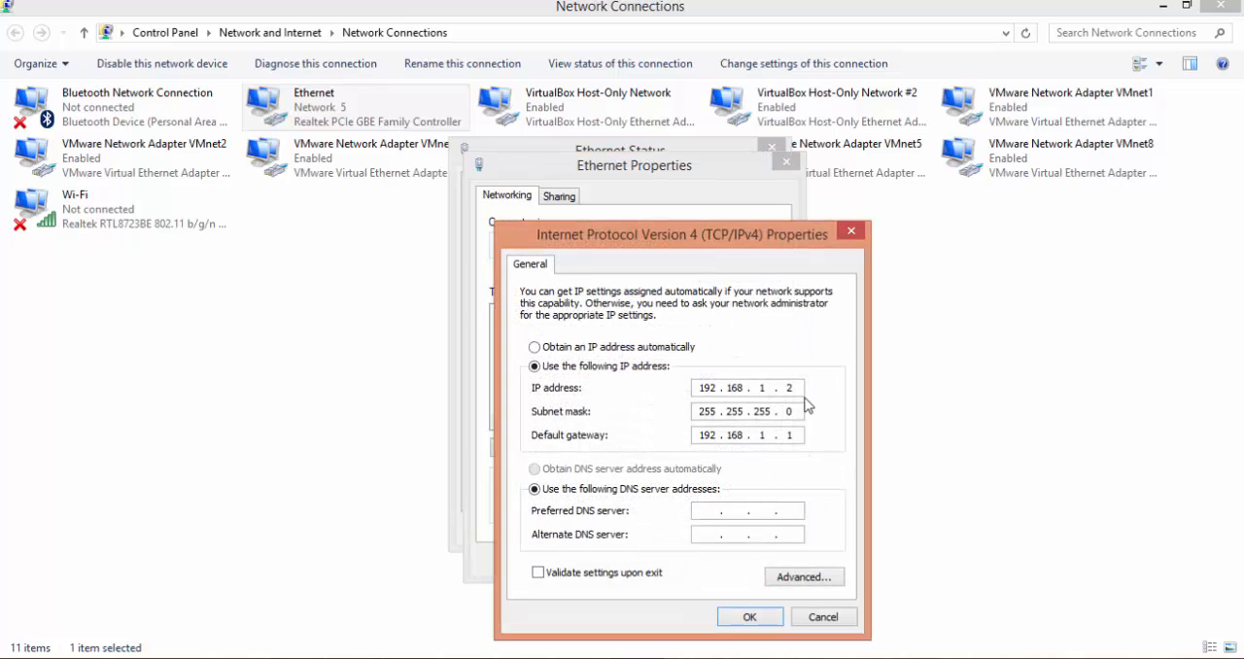
pyautogui.click(851, 231)
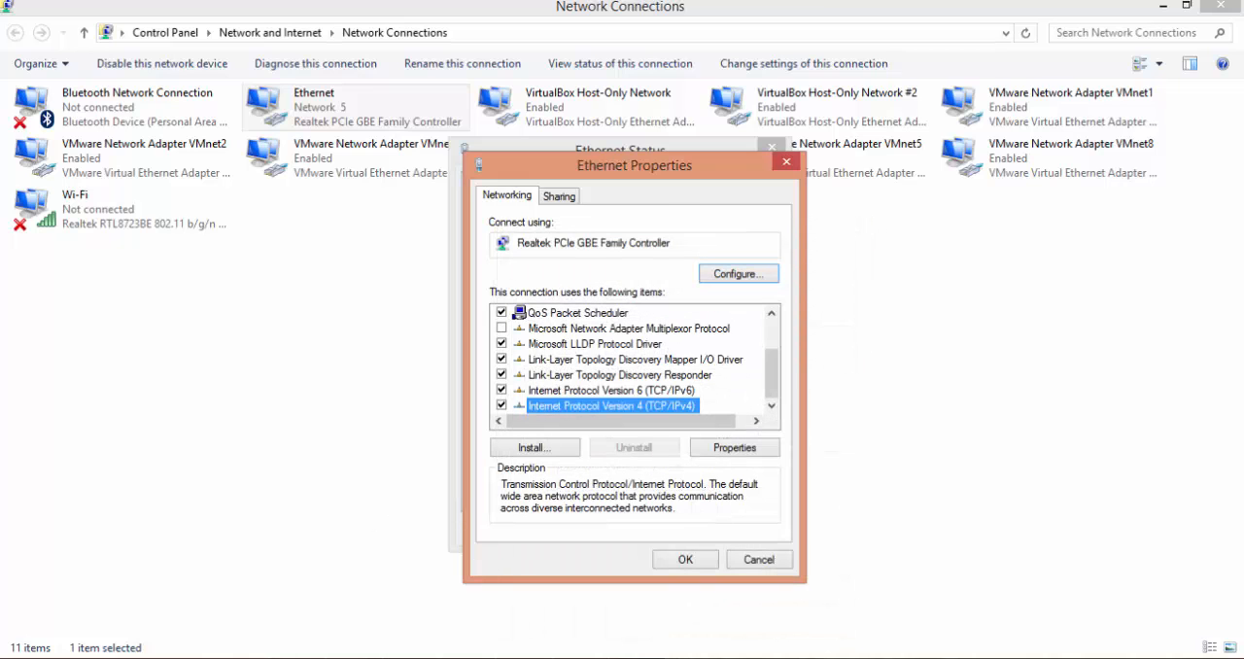
# - Switch back to the PuTTY terminal and ping the host's Ethernet address 192.168.1.2 from the firewall
pyautogui.hotkey('alt', 'Tab')
pyautogui.write('pi')
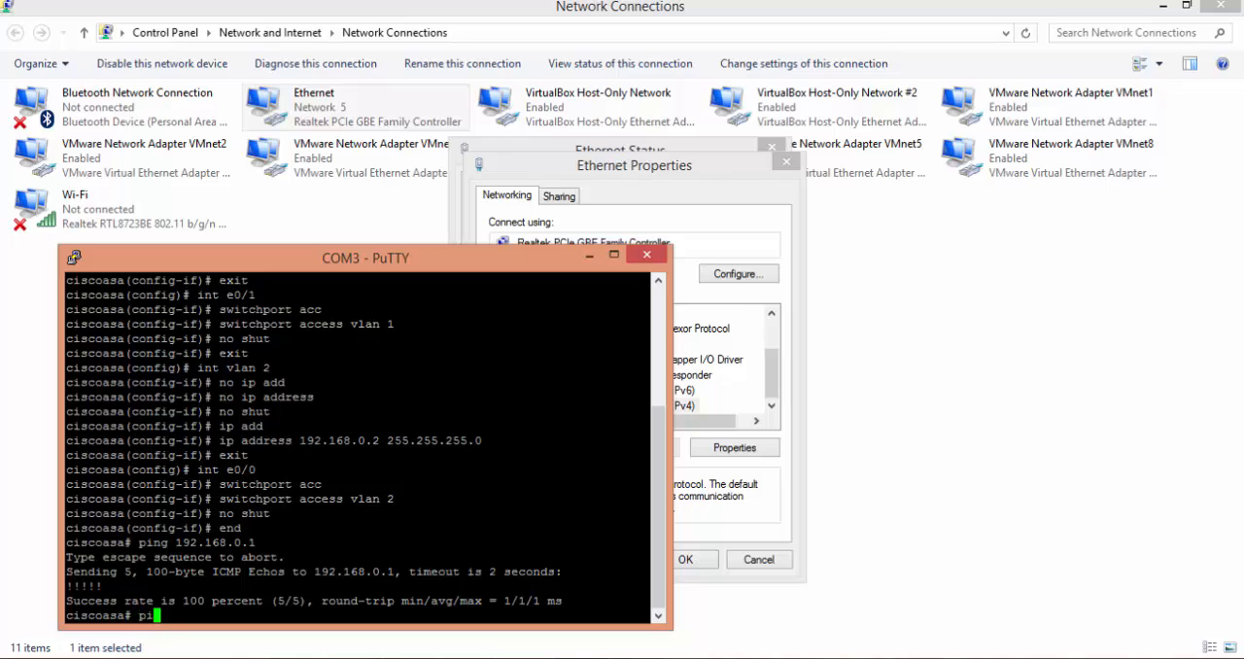
pyautogui.write('ng 192.168.1.2')
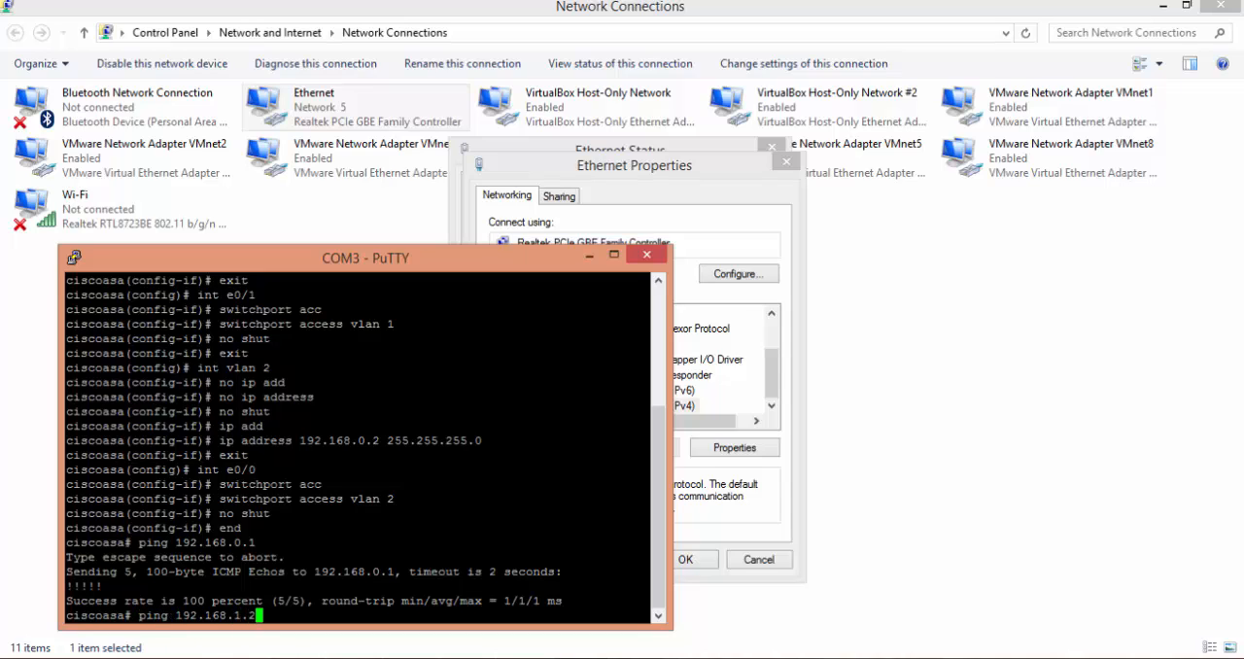
pyautogui.press('Return')
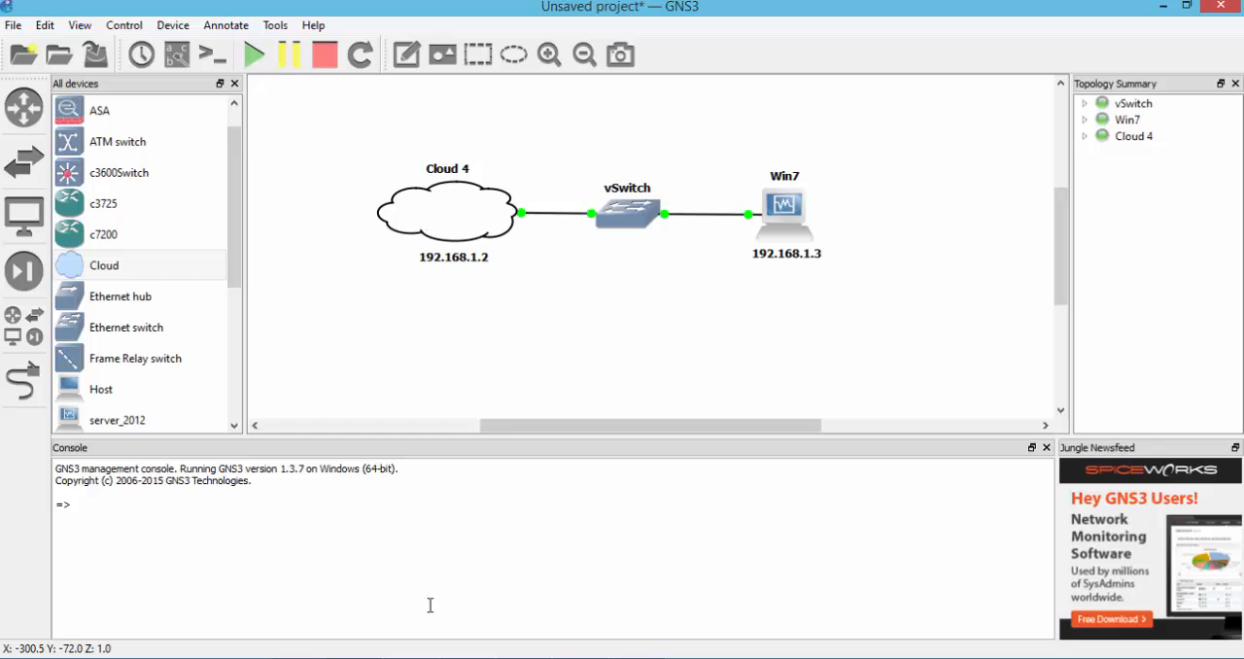
# - Switch to the Win7 virtual machine and set the Local Area Connection's IPv4 properties to use a manually specified IP address
pyautogui.click(466, 657)
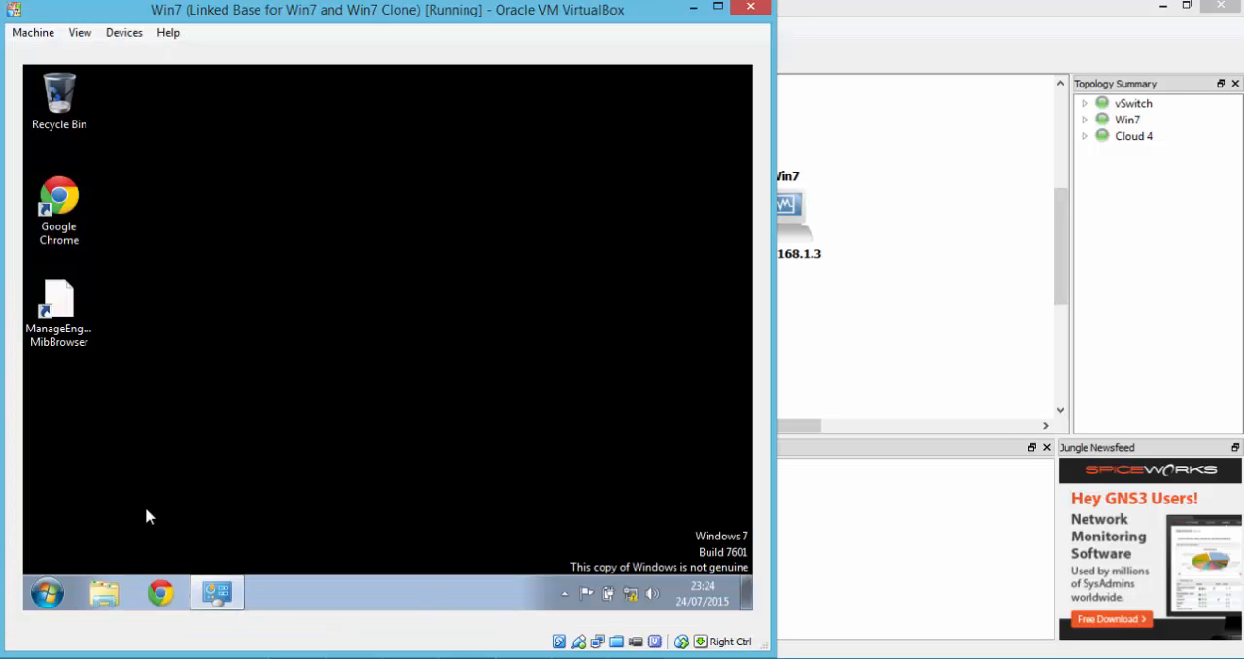
pyautogui.click(633, 595)
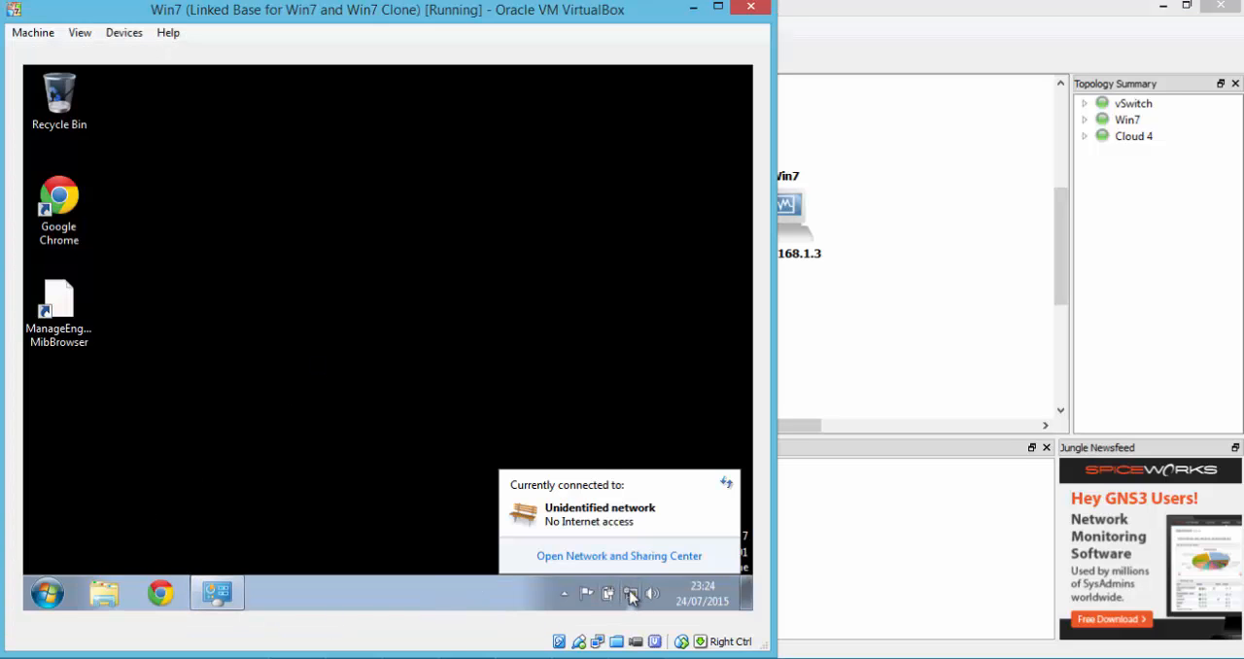
pyautogui.click(624, 552)
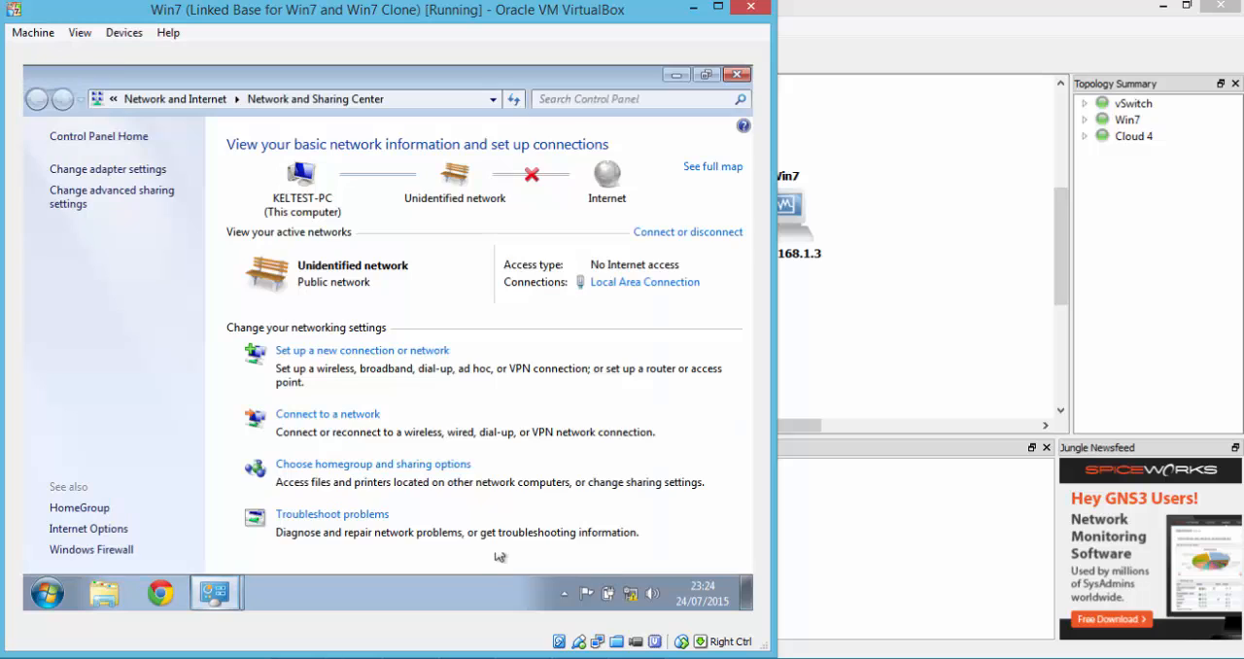
pyautogui.click(95, 169)
pyautogui.click(180, 184)
pyautogui.doubleClick(179, 185)
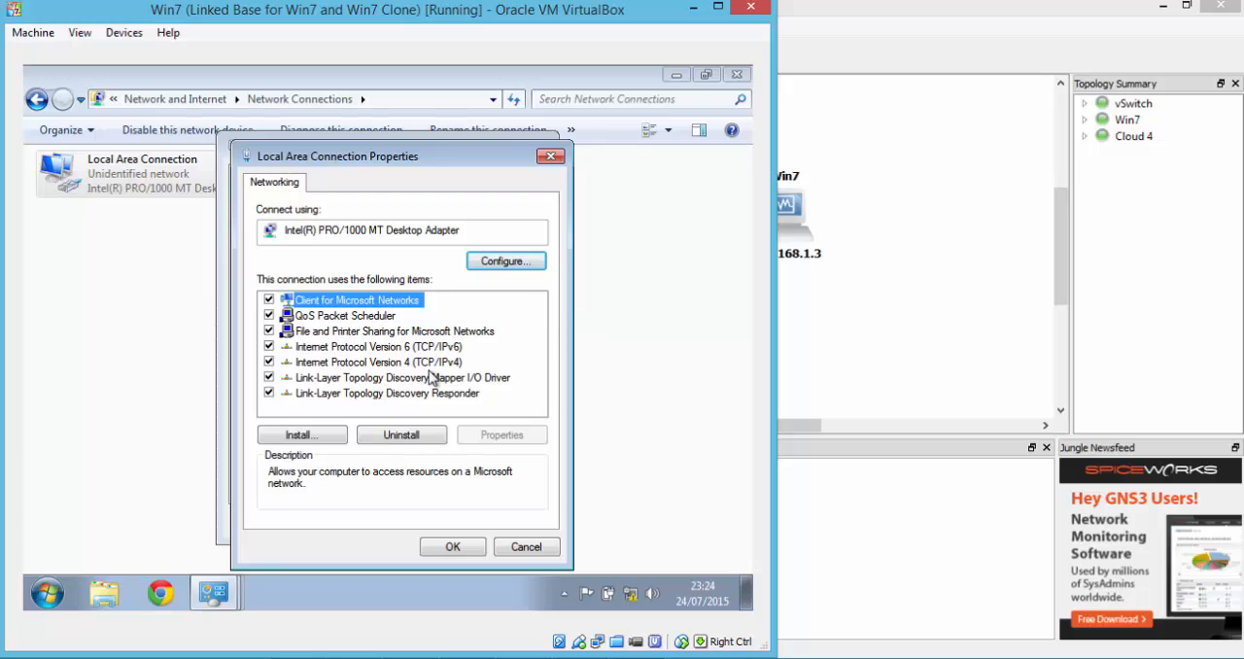
pyautogui.doubleClick(424, 364)
pyautogui.click(387, 298)
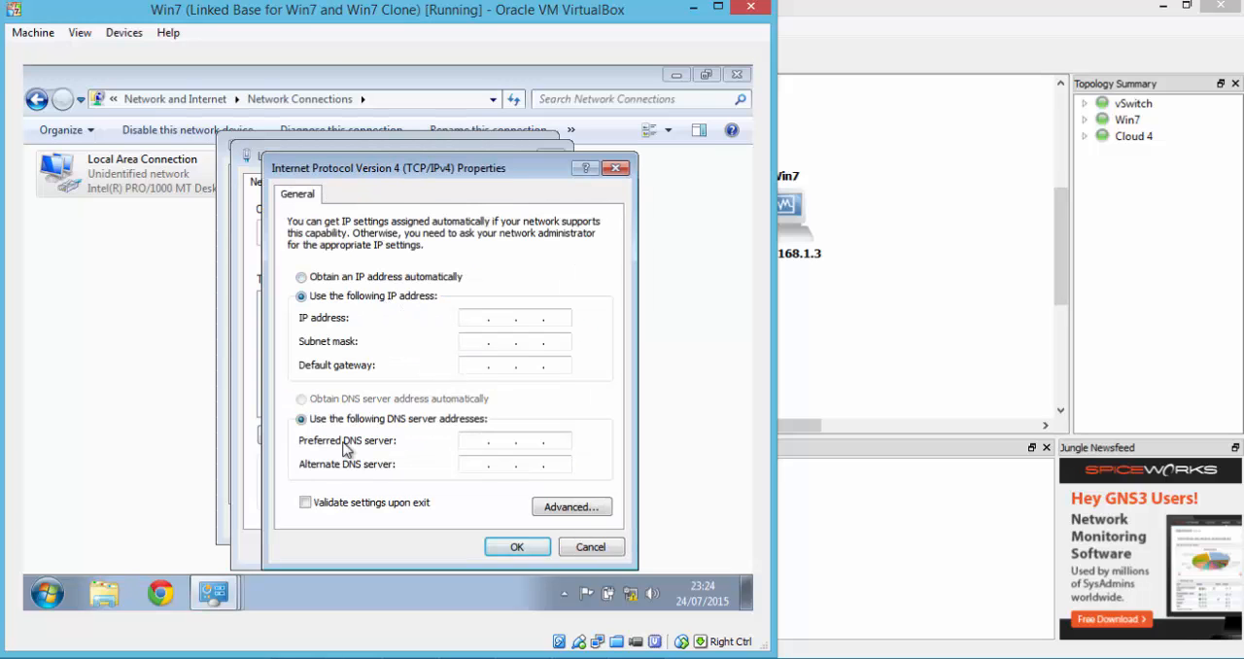
# - Set the Win7 VM's IP address to 192.168.1.3 with subnet mask 255.255.255.0, fill in the default gateway, and apply the settings
pyautogui.click(480, 317)
pyautogui.write('192.168.1.3')
pyautogui.press('Tab')
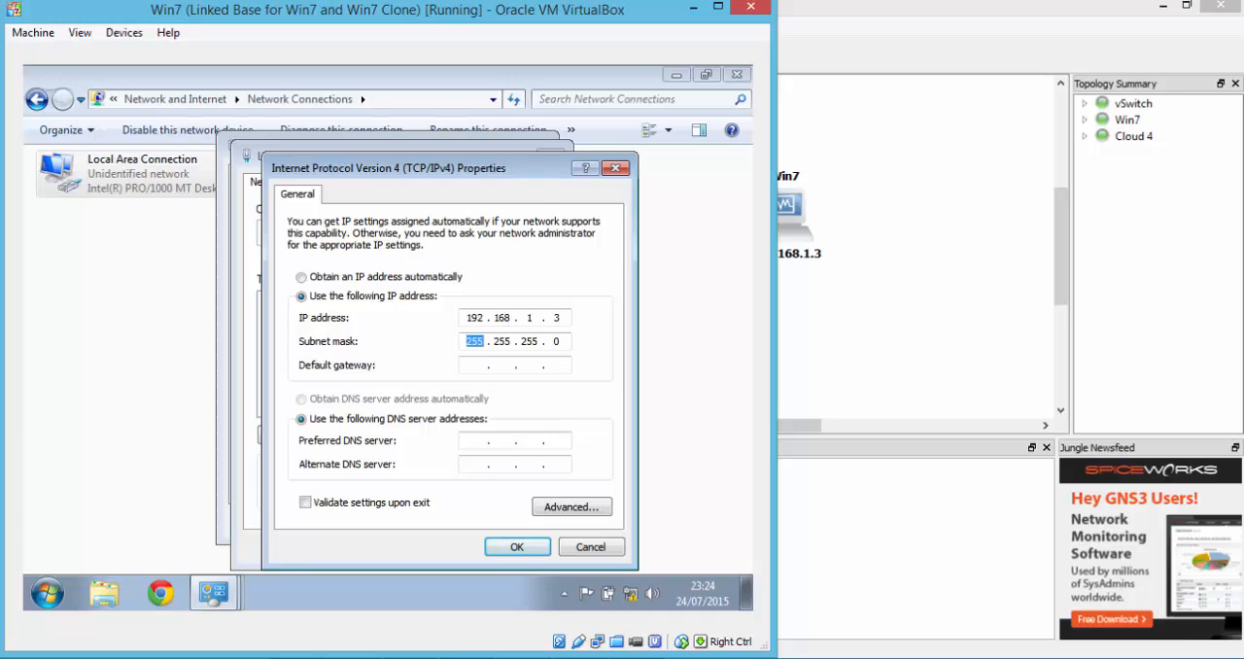
pyautogui.press('Tab')
pyautogui.write('192')
pyautogui.click(508, 548)
pyautogui.click(453, 548)
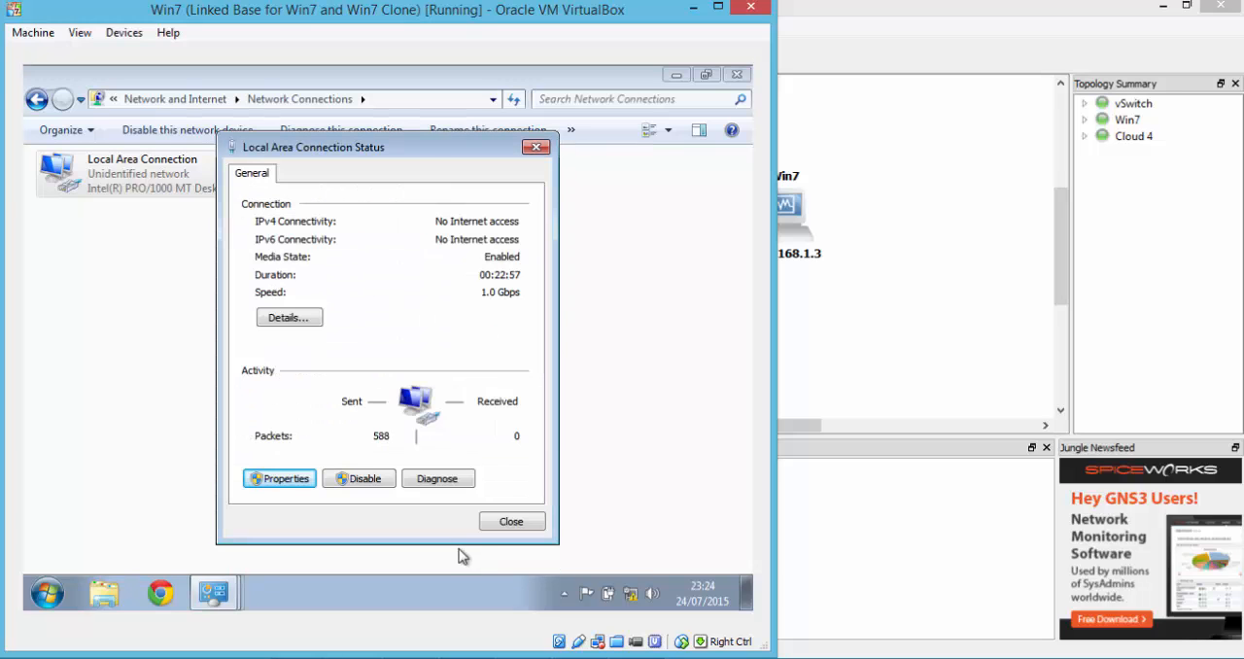
# - Open a command prompt in the Win7 VM, ping the firewall at 192.168.1.1, and dismiss the Set Network Location dialog
pyautogui.click(53, 593)
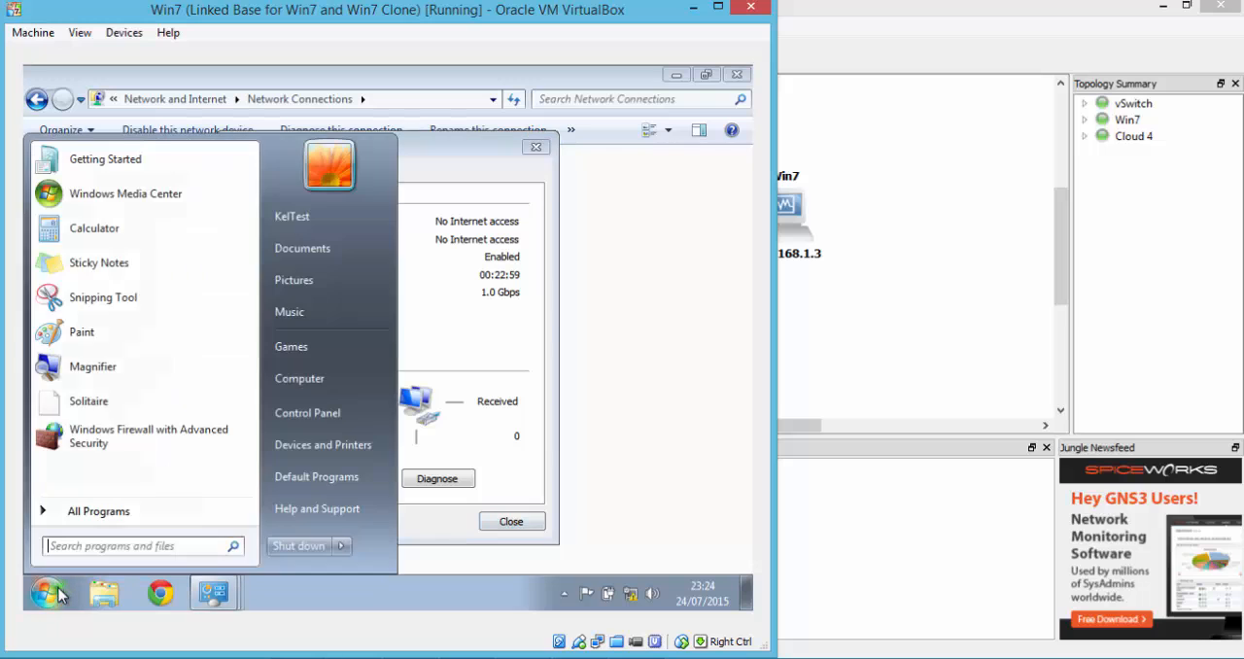
pyautogui.write('cmd')
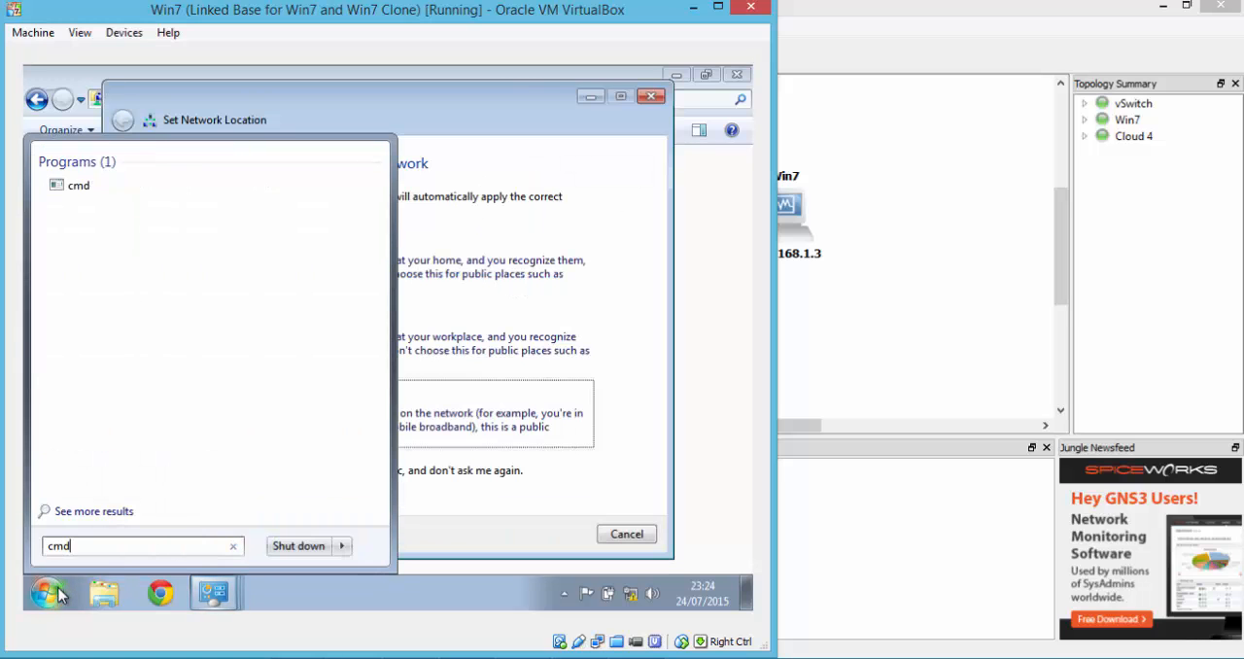
pyautogui.press('Return')
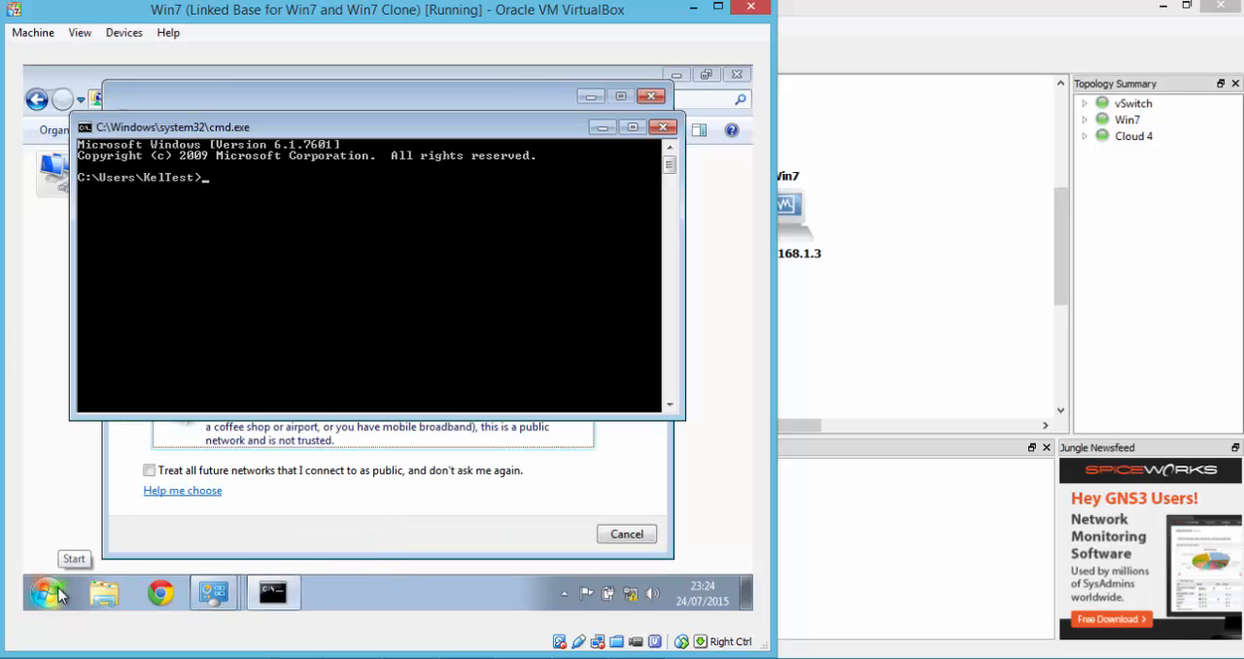
pyautogui.write('pi')
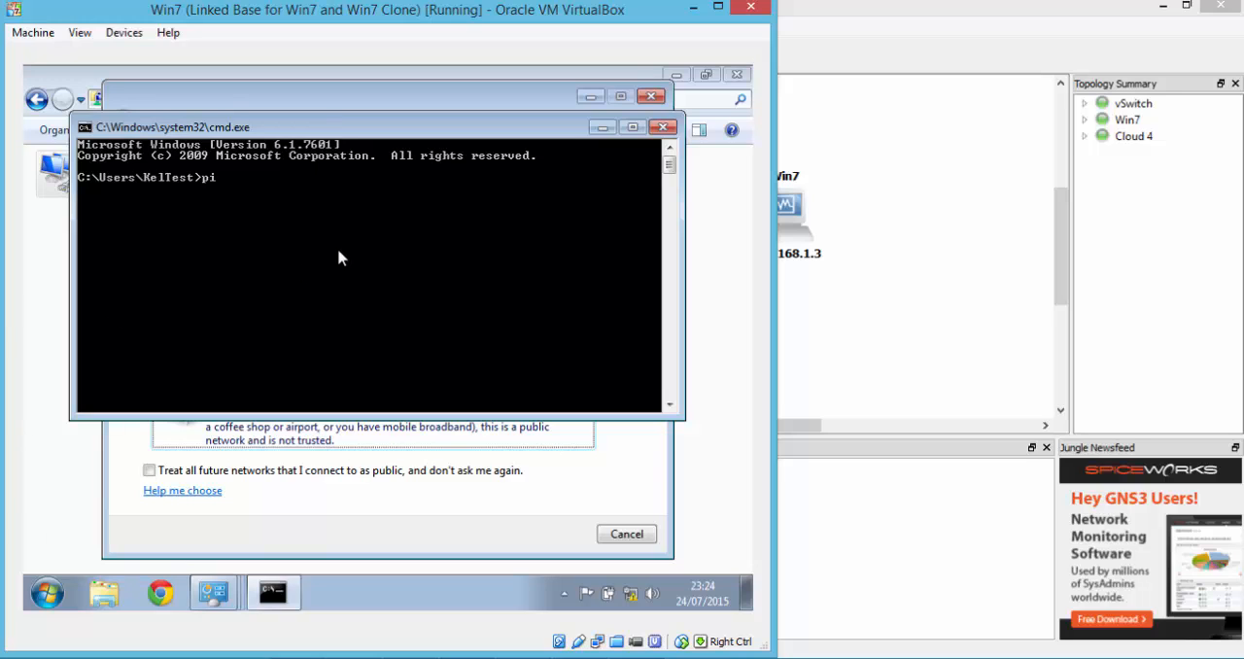
pyautogui.write('ng 192.168.1.1')
pyautogui.press('Return')
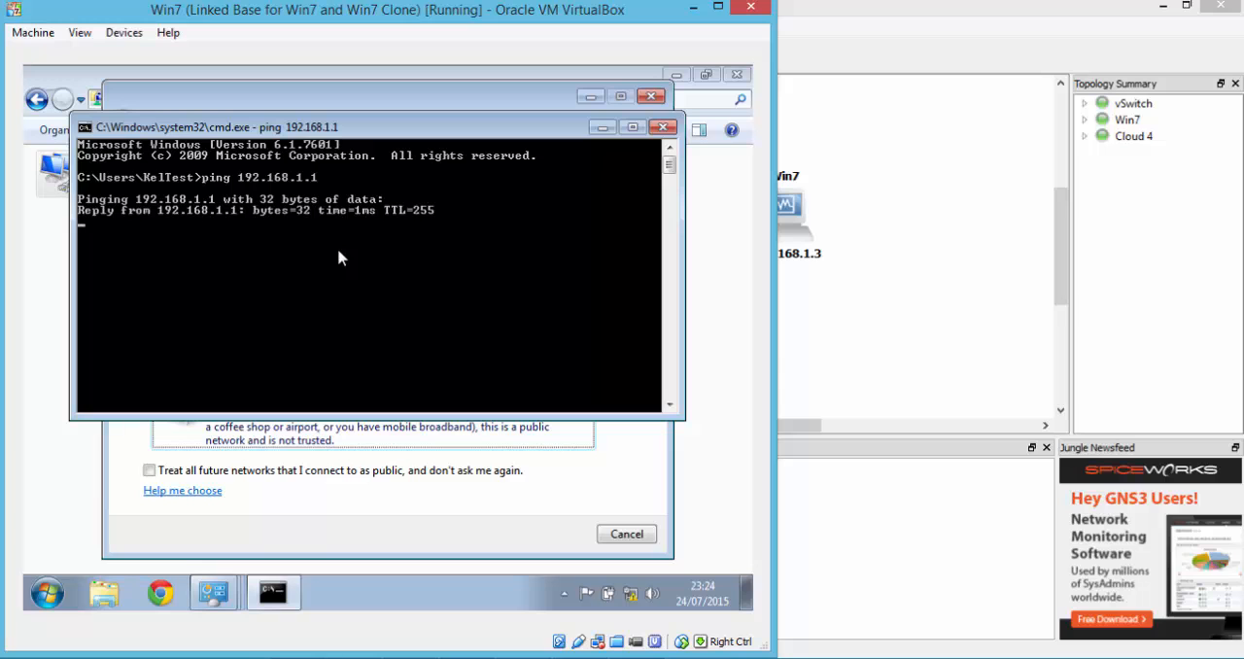
pyautogui.click(627, 535)
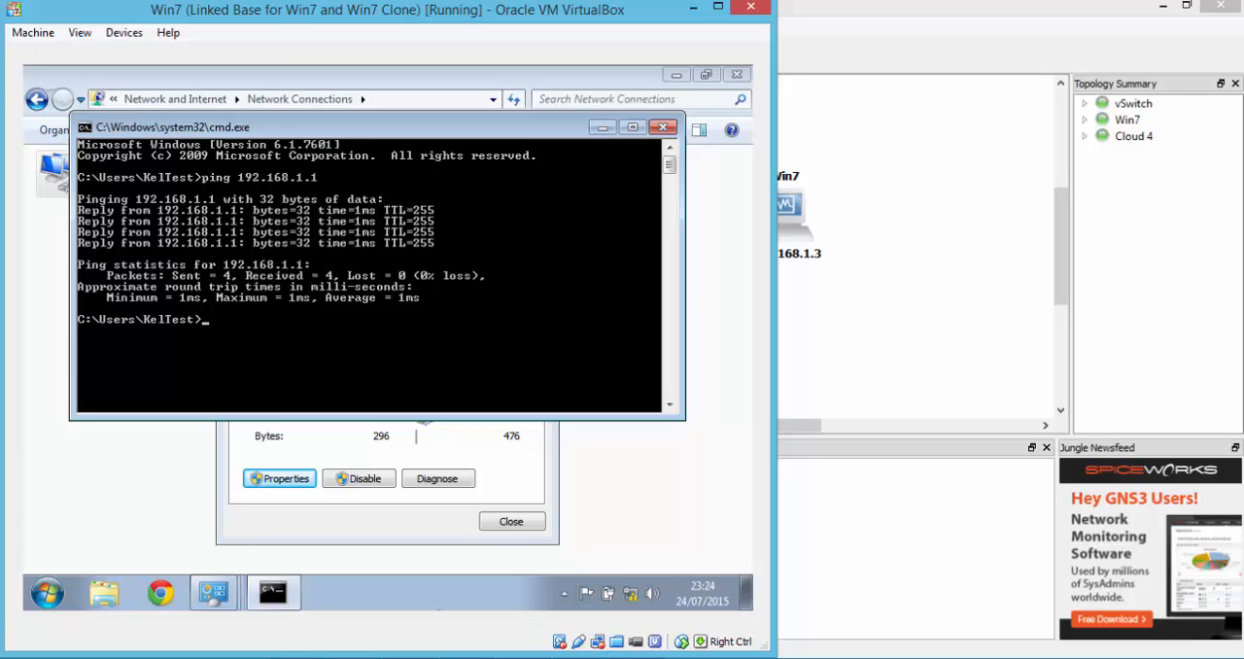
# - Switch to the PuTTY terminal and ping the Win7 VM at 192.168.1.3 from the firewall
pyautogui.click(545, 657)
pyautogui.write('pi')
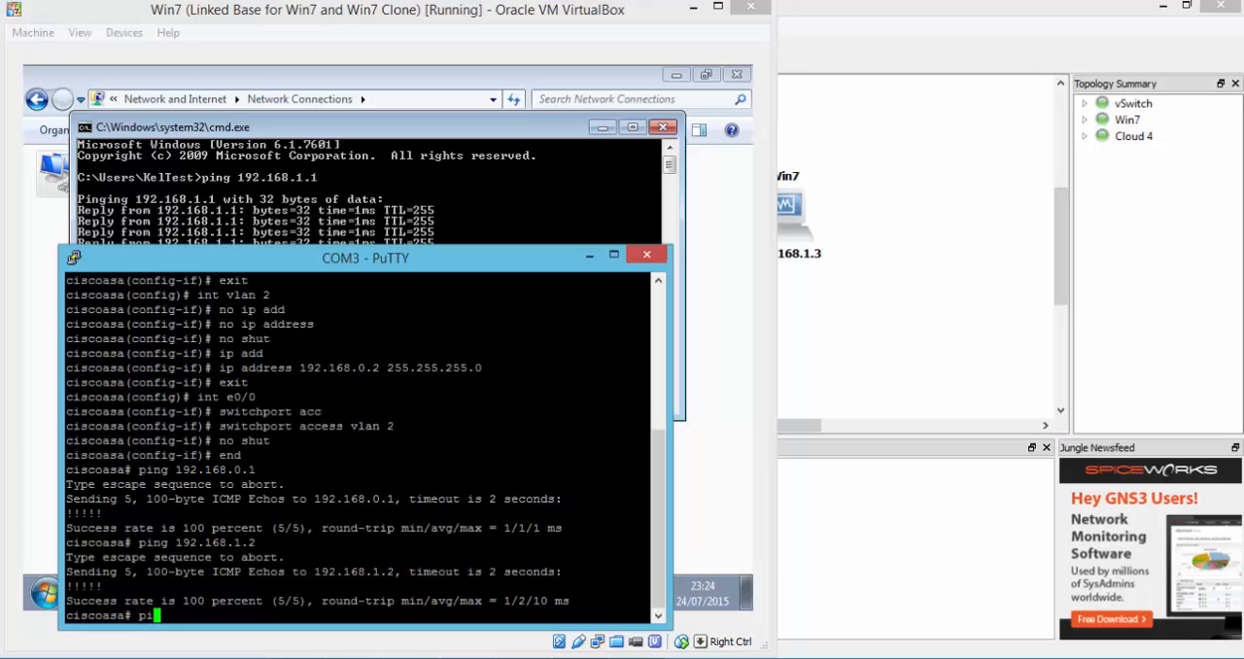
pyautogui.write('ng 192.168.1.3')
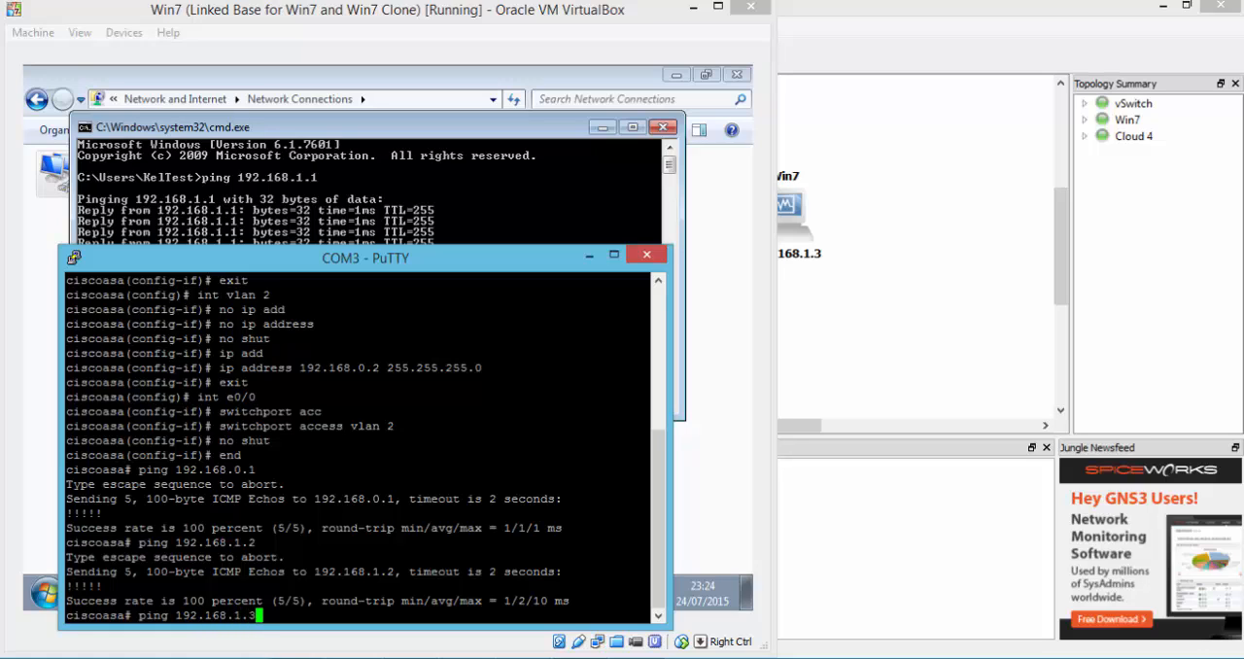
pyautogui.press('Return')
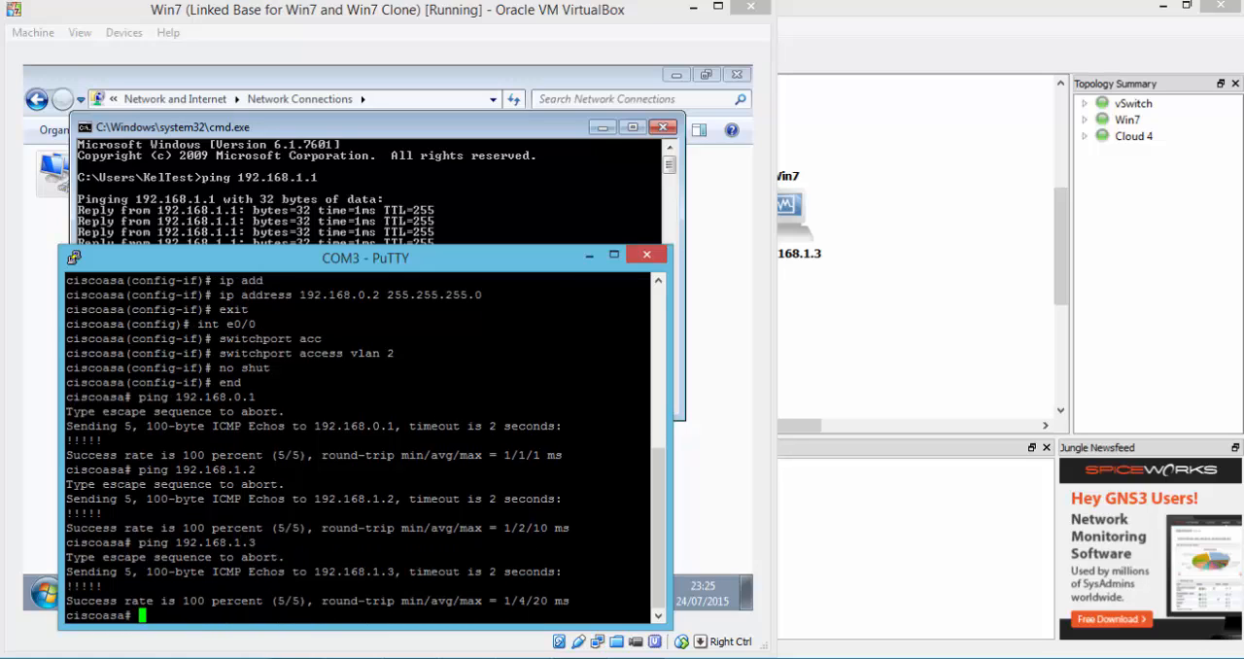